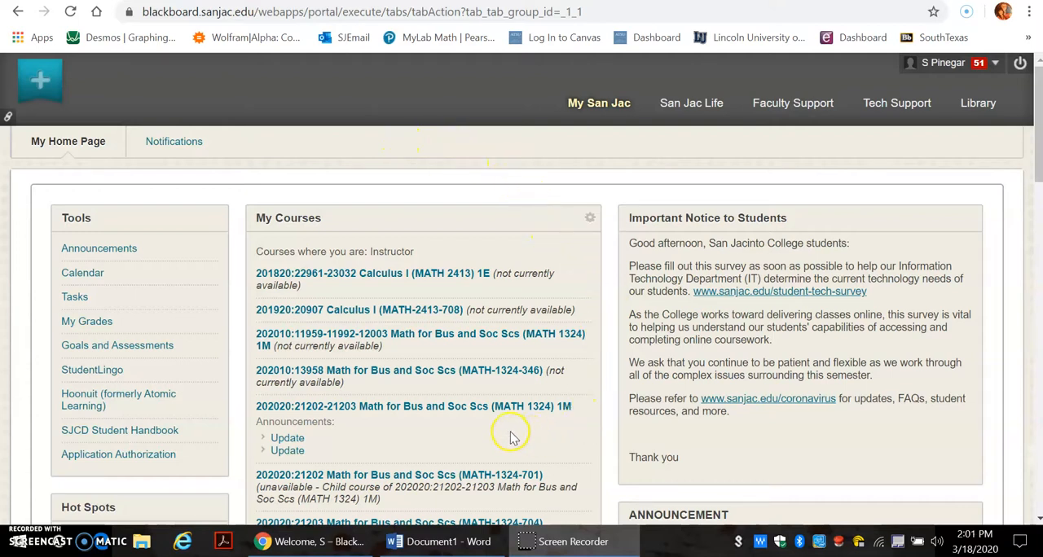
{"action": "left_click", "coordinate": [471, 407]}
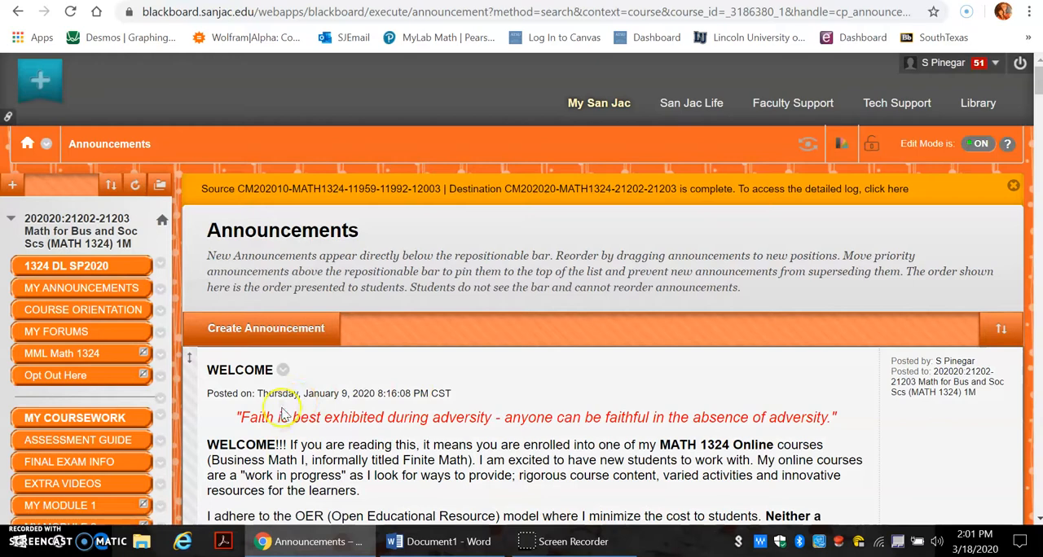
{"action": "left_click", "coordinate": [72, 506]}
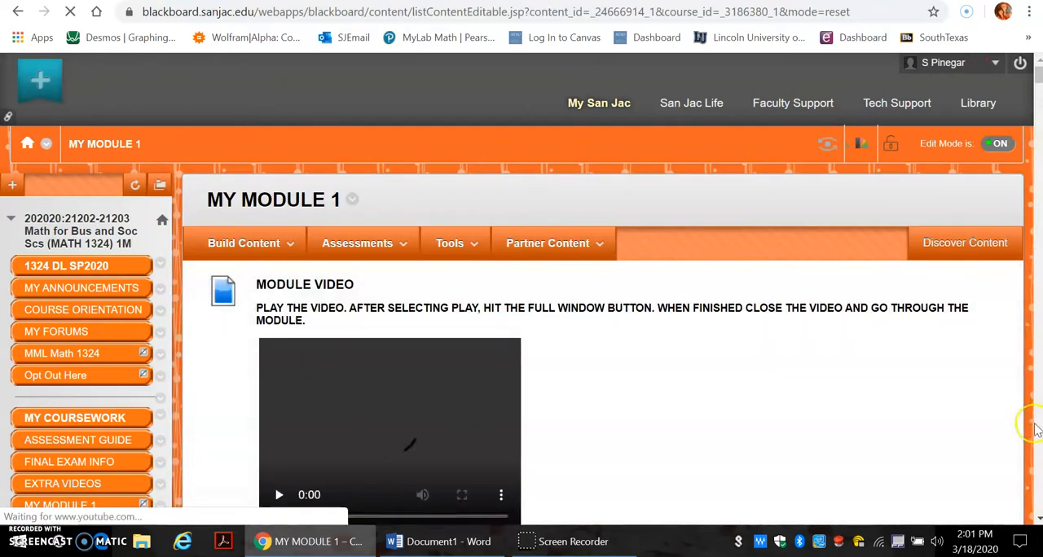
{"action": "left_click", "coordinate": [1038, 444]}
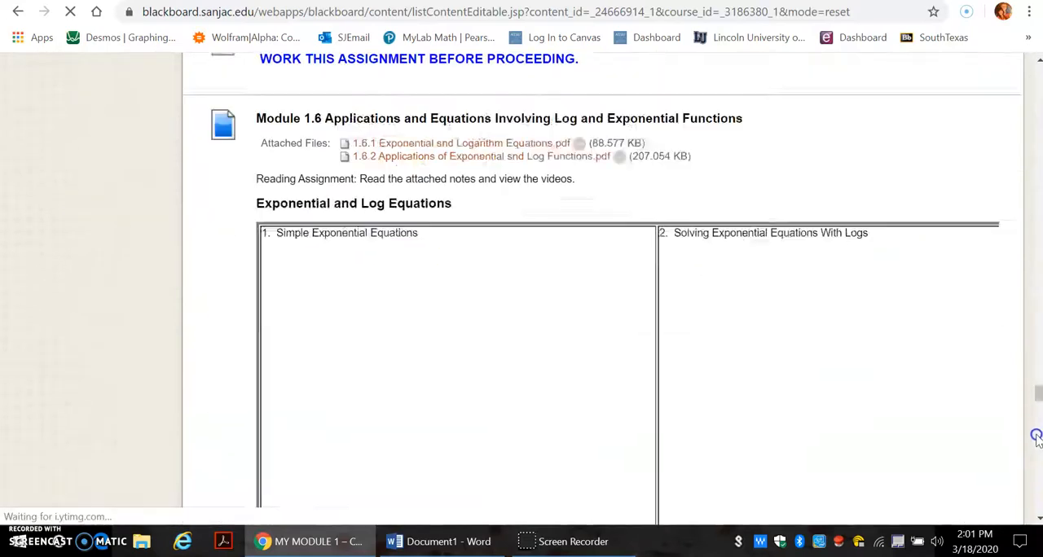
{"action": "scroll", "coordinate": [1035, 436], "scroll_direction": "down", "scroll_amount": 10}
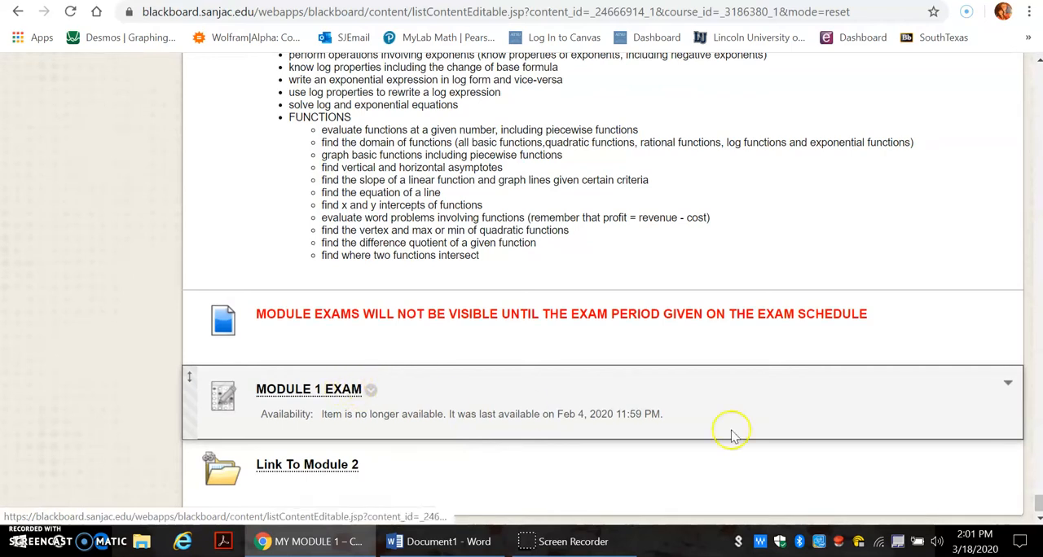
Step: Open the course's list of tests from the Tests, Surveys, and Pools course tool
{"action": "left_click_drag", "start_coordinate": [1037, 505], "coordinate": [1038, 101]}
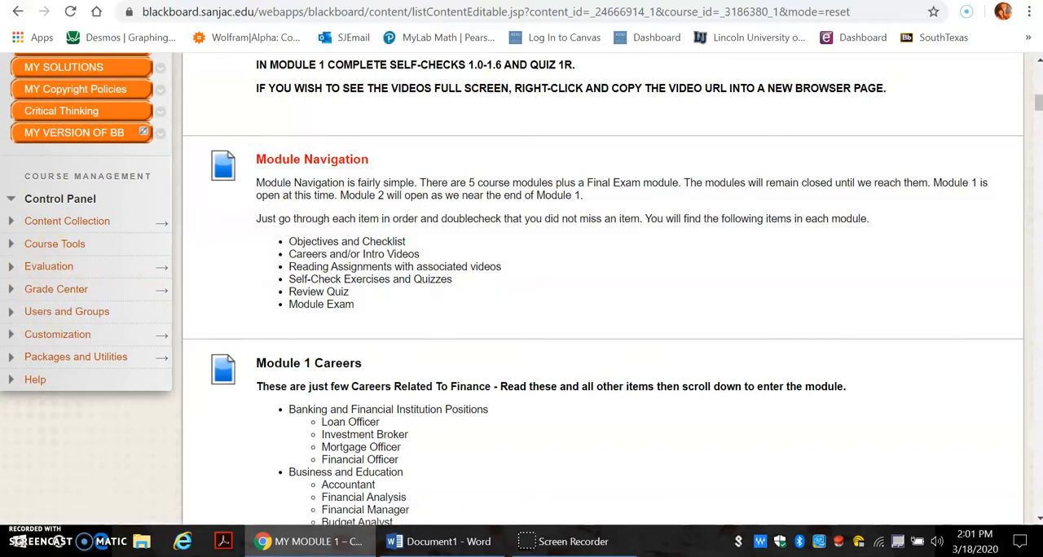
{"action": "scroll", "coordinate": [61, 117], "scroll_direction": "down", "scroll_amount": 2}
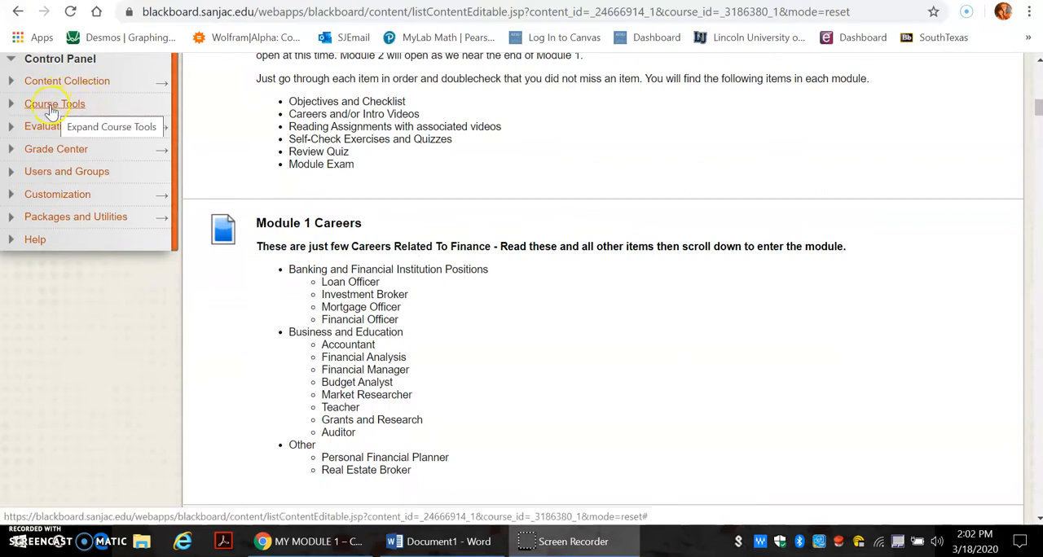
{"action": "left_click", "coordinate": [53, 106]}
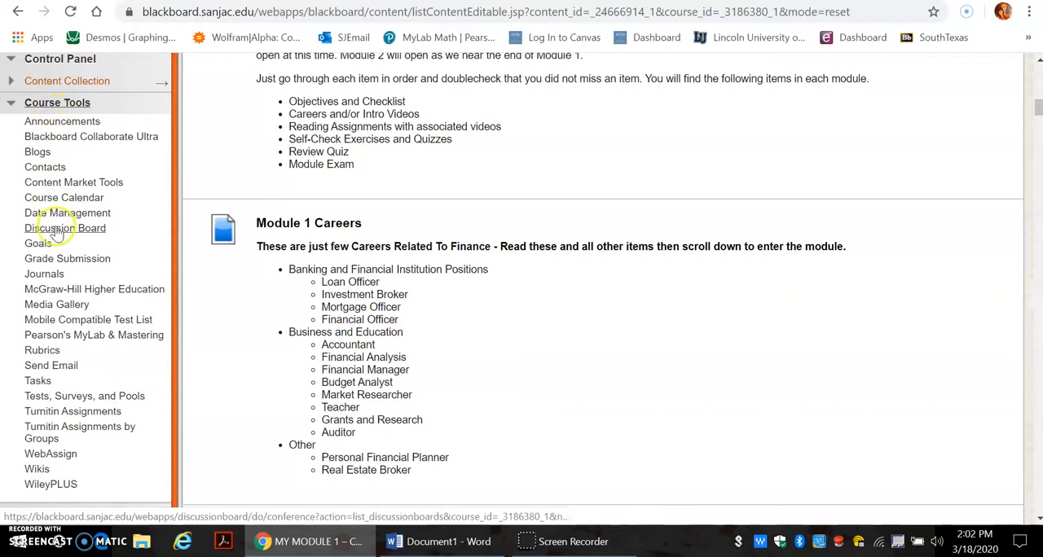
{"action": "left_click", "coordinate": [72, 398]}
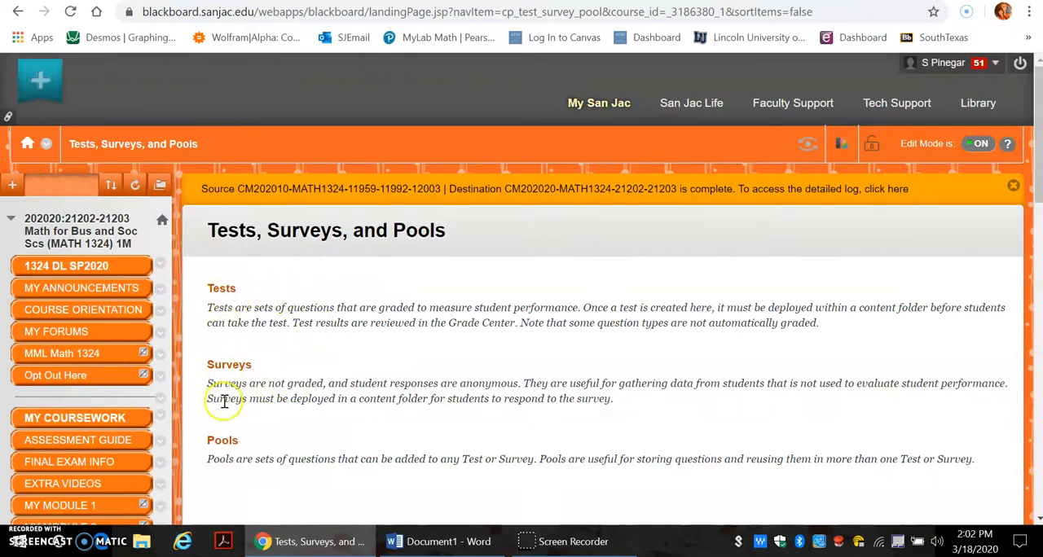
{"action": "left_click", "coordinate": [221, 290]}
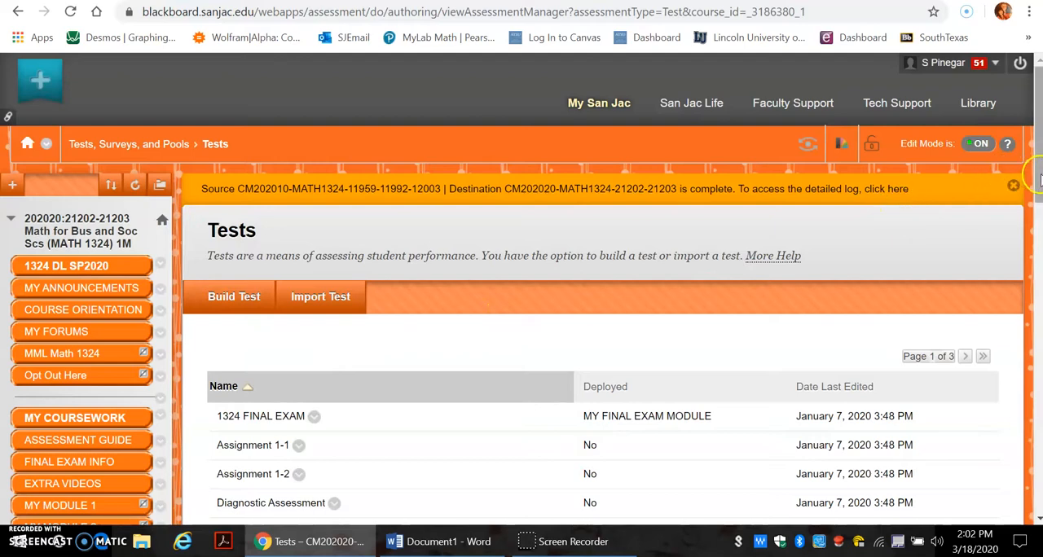
Step: Export the MODULE 1 EXAM deployed in MY MODULE 1 to the local computer
{"action": "scroll", "coordinate": [1025, 220], "scroll_direction": "down", "scroll_amount": 2}
{"action": "left_click_drag", "start_coordinate": [1025, 220], "coordinate": [1018, 294]}
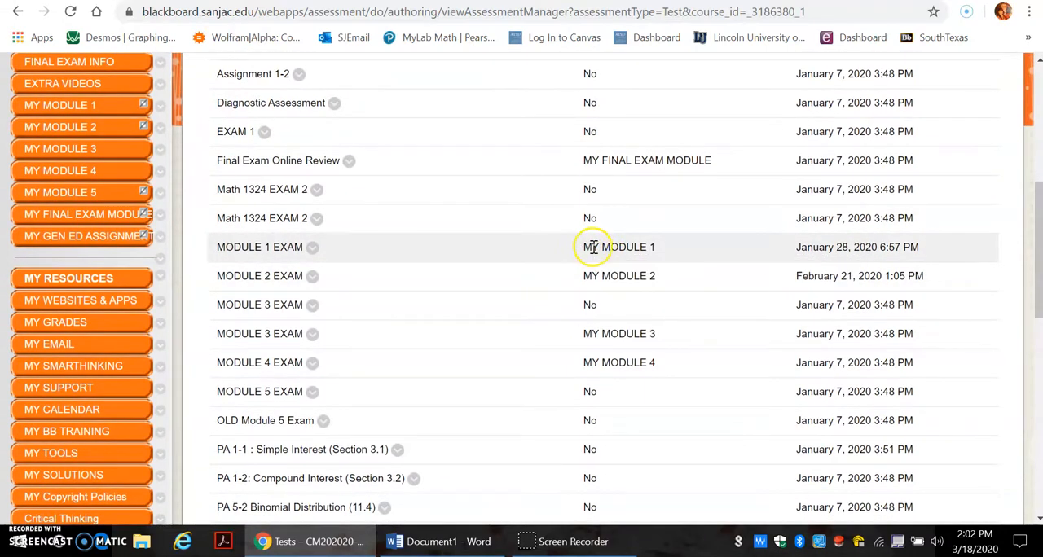
{"action": "left_click_drag", "start_coordinate": [585, 246], "coordinate": [658, 249]}
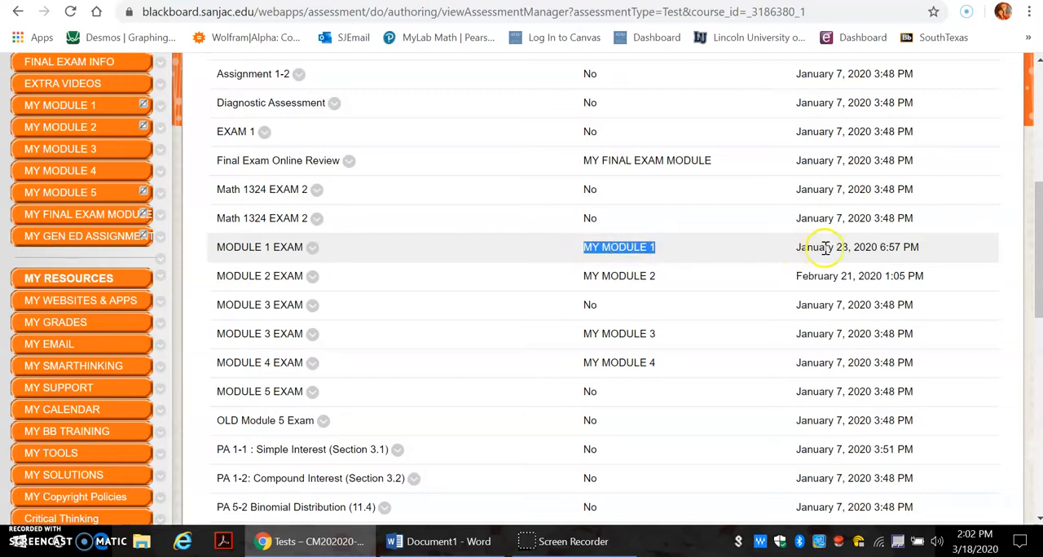
{"action": "left_click", "coordinate": [313, 250]}
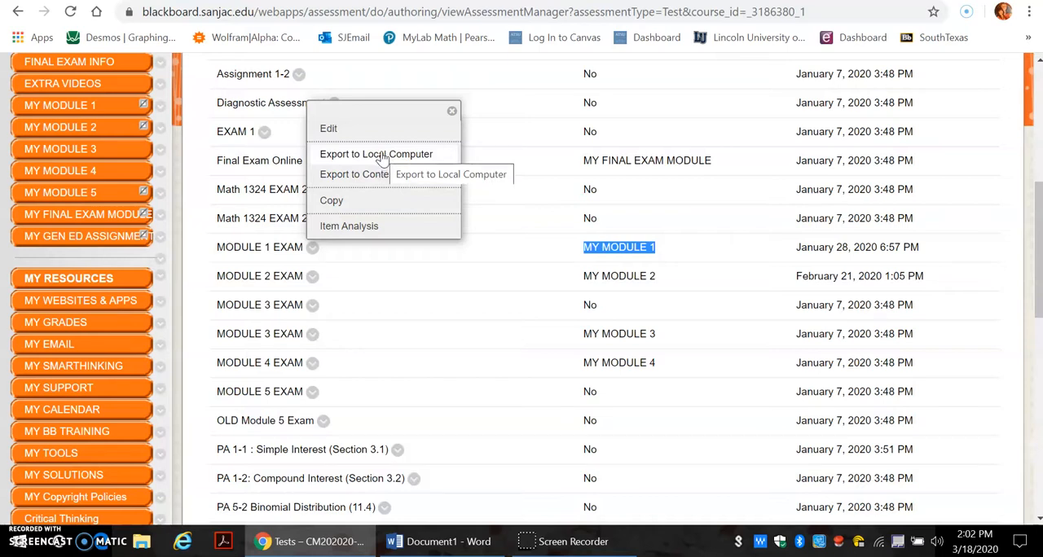
{"action": "left_click", "coordinate": [381, 155]}
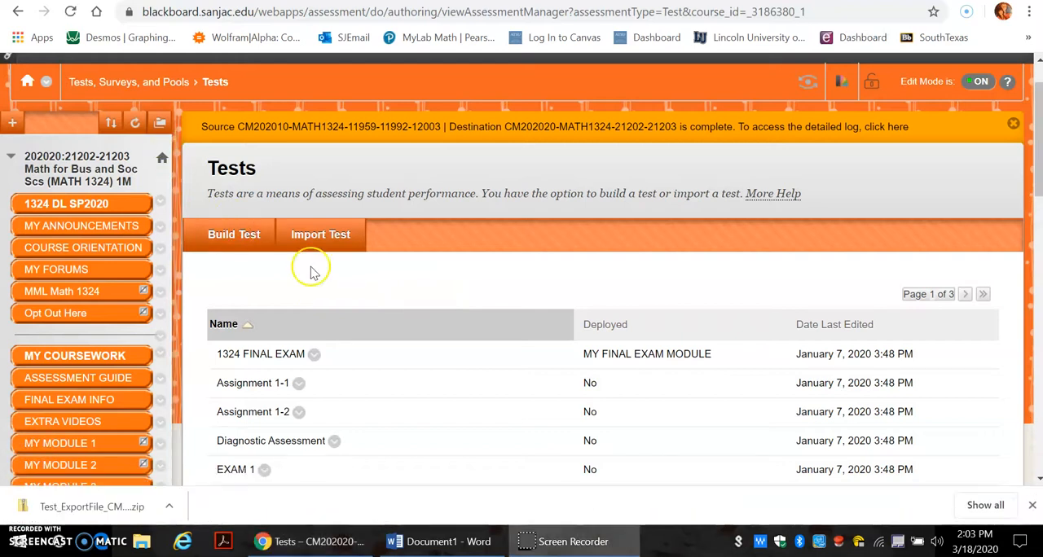
Step: Show the exported test zip in its download folder and inspect the contents of the archive
{"action": "left_click", "coordinate": [172, 509]}
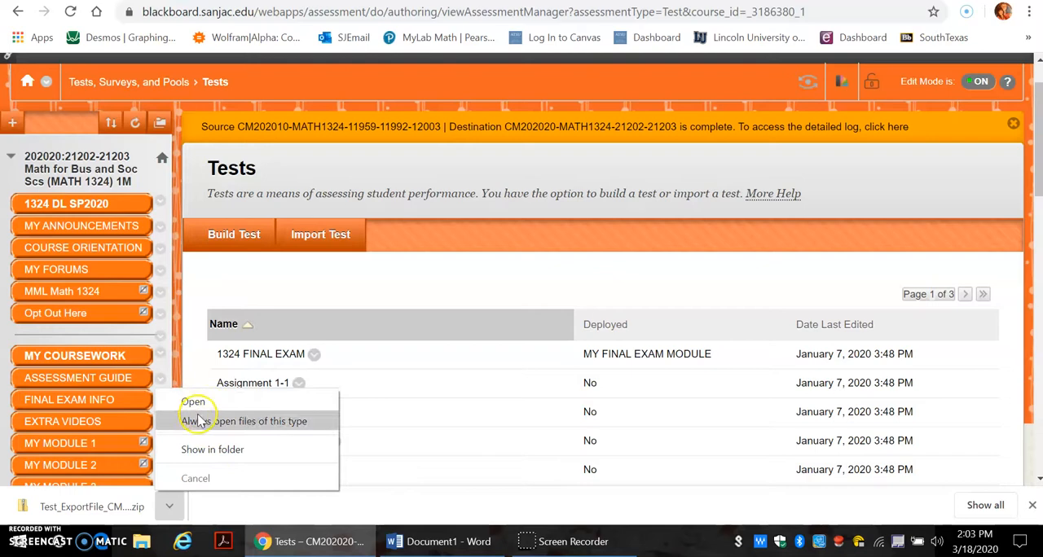
{"action": "left_click", "coordinate": [209, 452]}
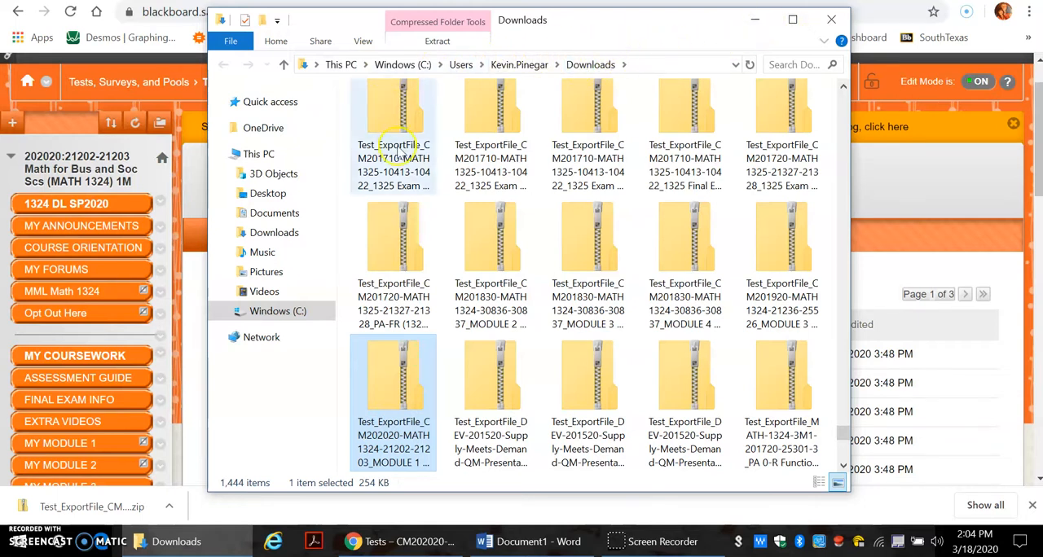
{"action": "left_click", "coordinate": [169, 512]}
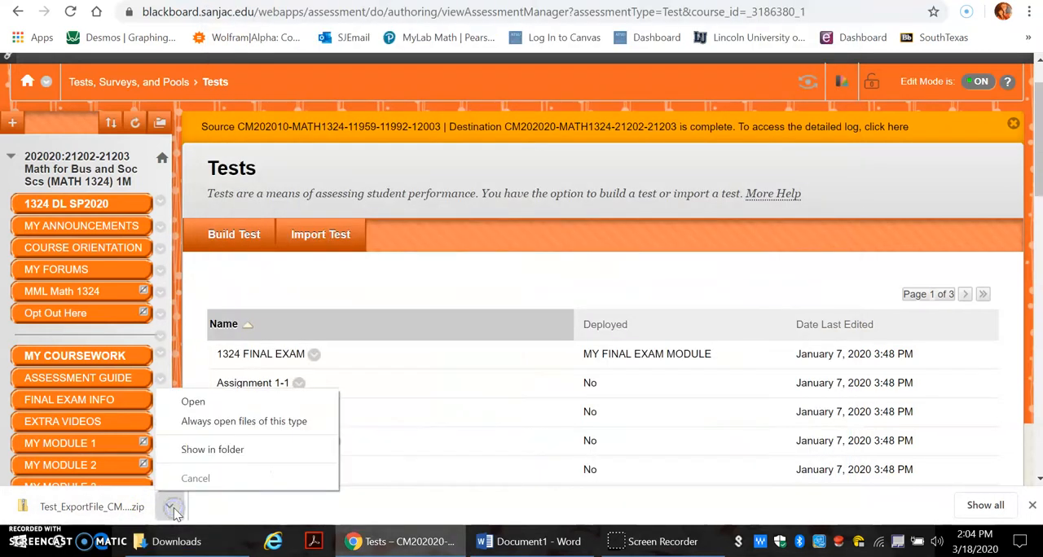
{"action": "left_click", "coordinate": [101, 514]}
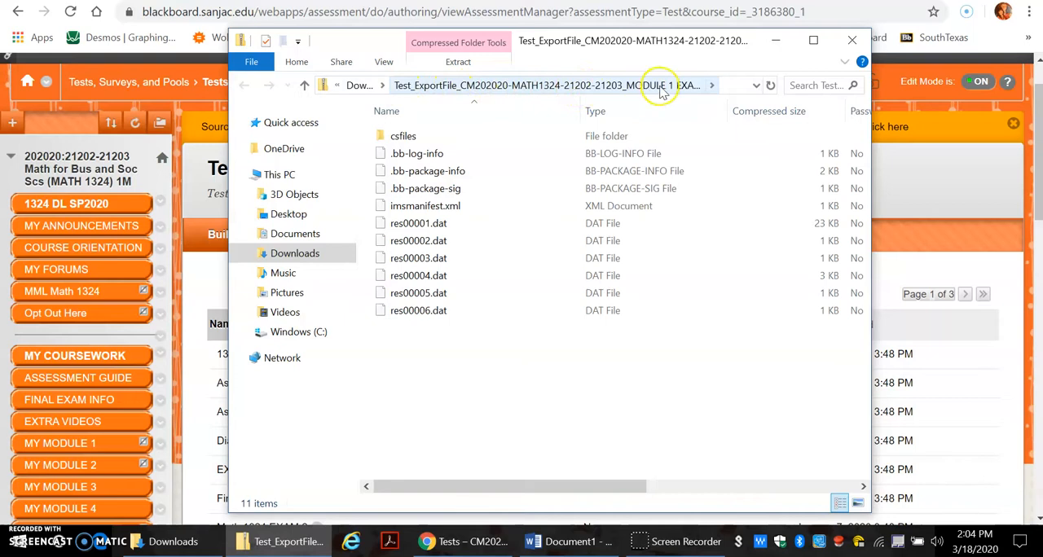
{"action": "left_click", "coordinate": [712, 85]}
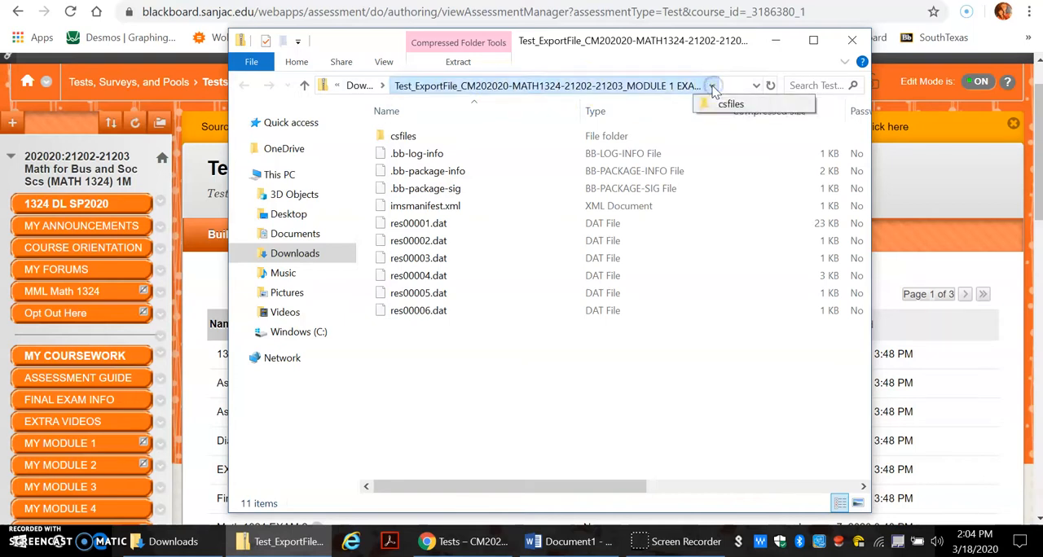
{"action": "left_click", "coordinate": [854, 40]}
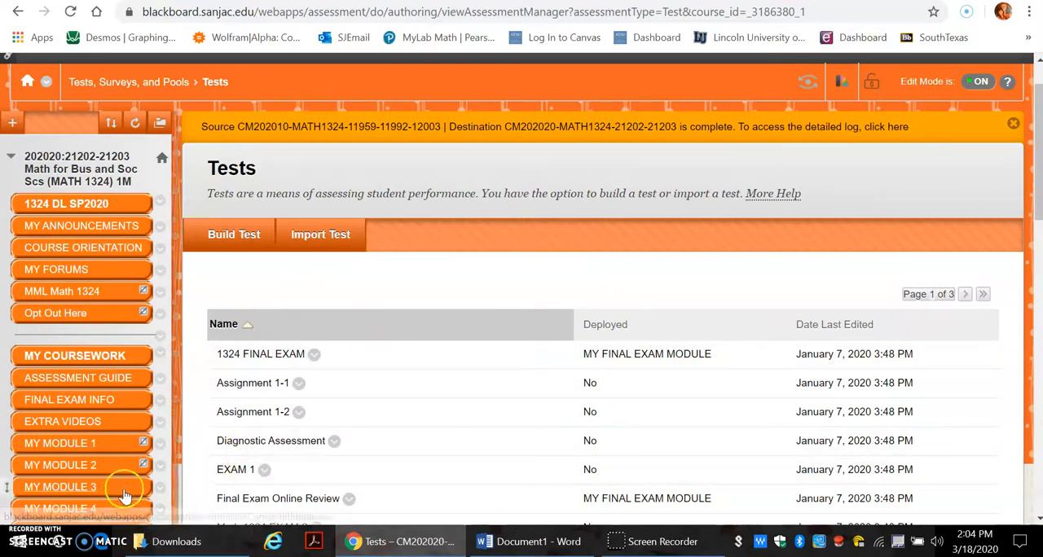
Step: Check the file properties of the exported MODULE 1 EXAM zip in the Downloads folder
{"action": "left_click", "coordinate": [148, 548]}
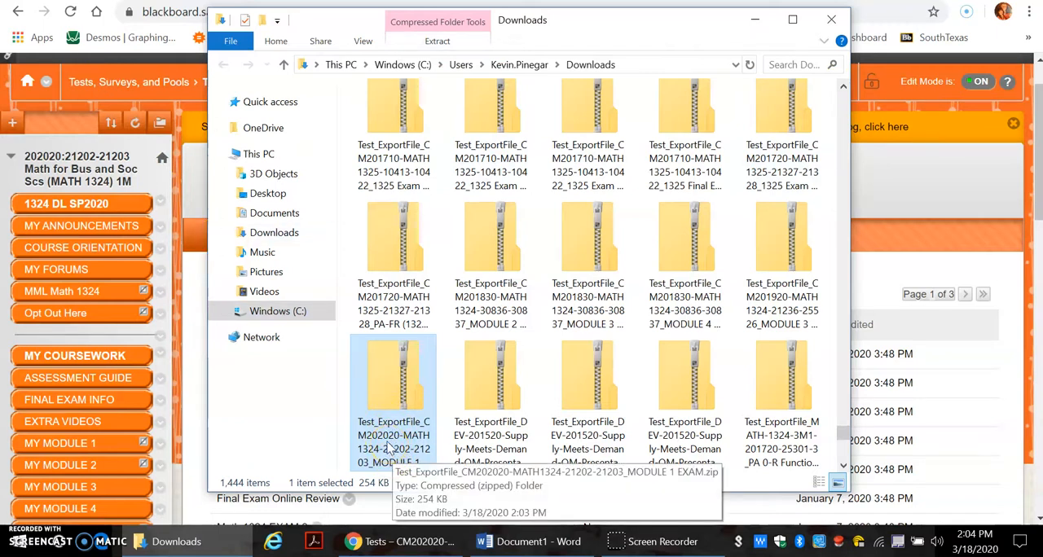
{"action": "left_click", "coordinate": [385, 471]}
{"action": "left_click", "coordinate": [384, 448]}
{"action": "right_click", "coordinate": [385, 448]}
{"action": "left_click", "coordinate": [430, 432]}
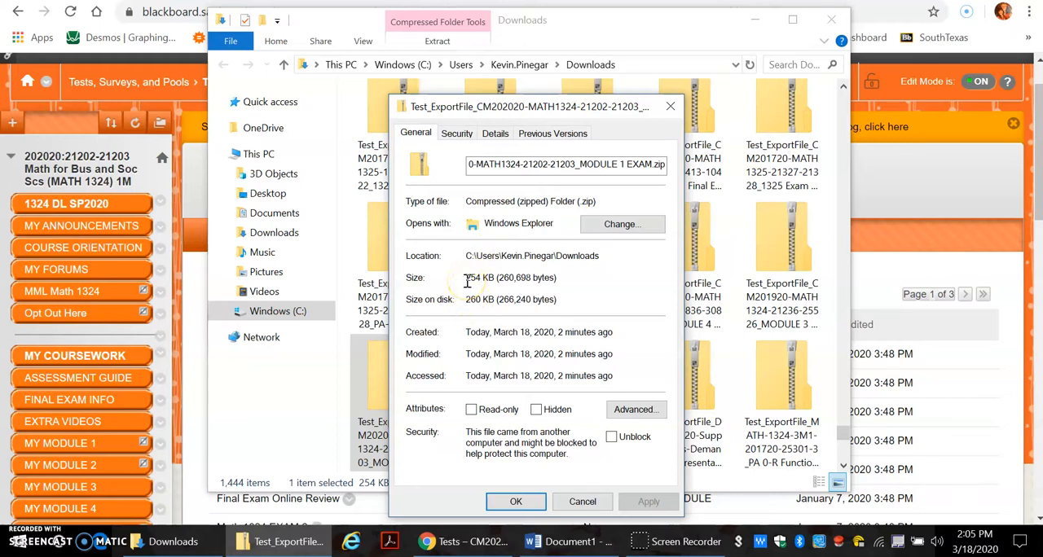
{"action": "left_click", "coordinate": [670, 107]}
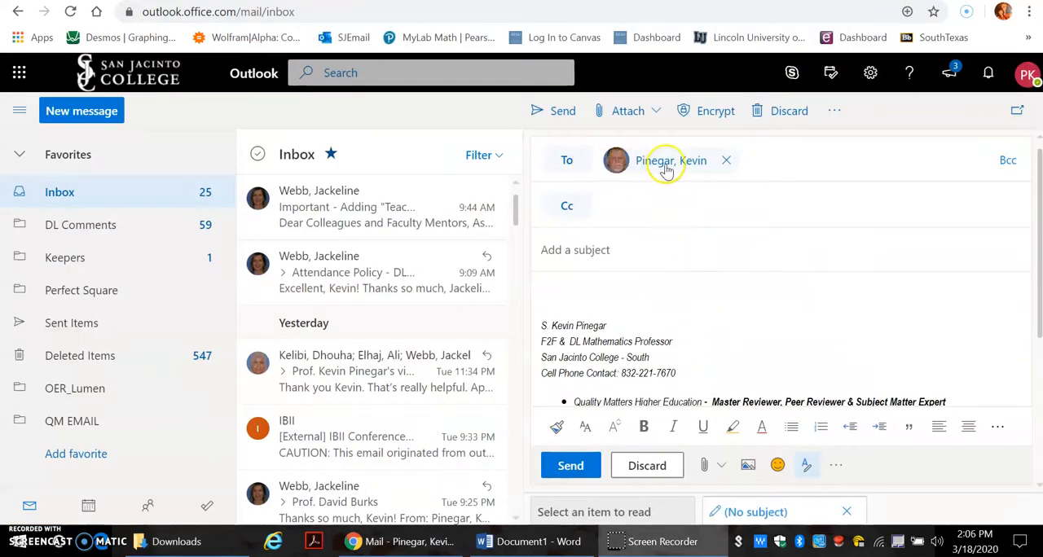
Step: In Outlook, send the open draft email with the subject "Exam 1" and the exported MODULE 1 EXAM zip from Downloads attached
{"action": "left_click", "coordinate": [603, 253]}
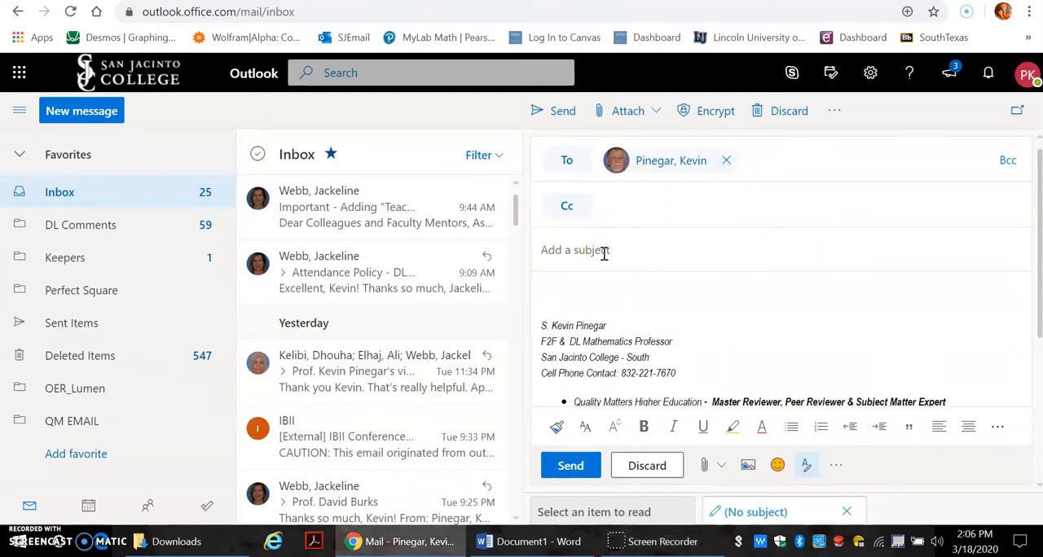
{"action": "type", "text": "Exam 1"}
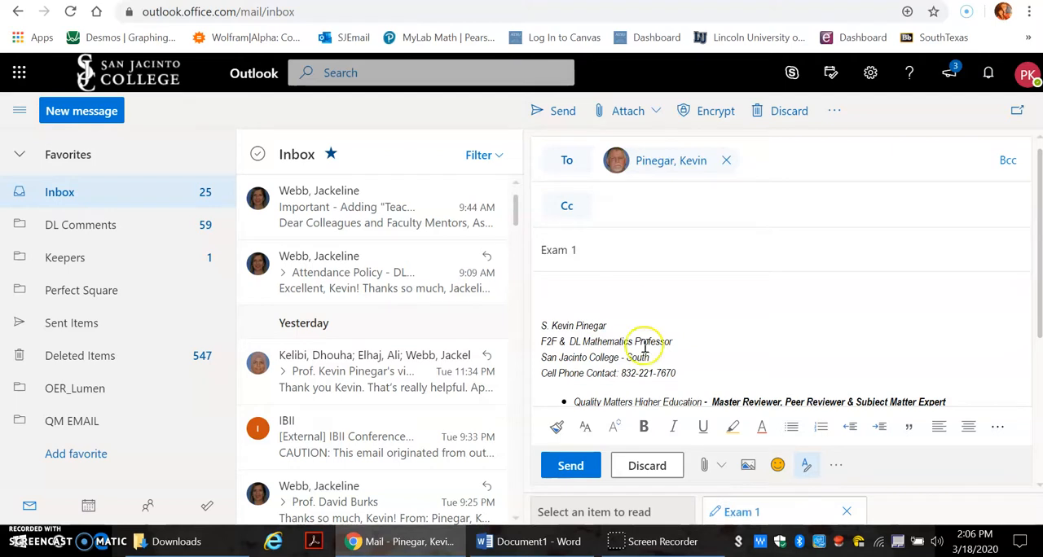
{"action": "left_click", "coordinate": [722, 466]}
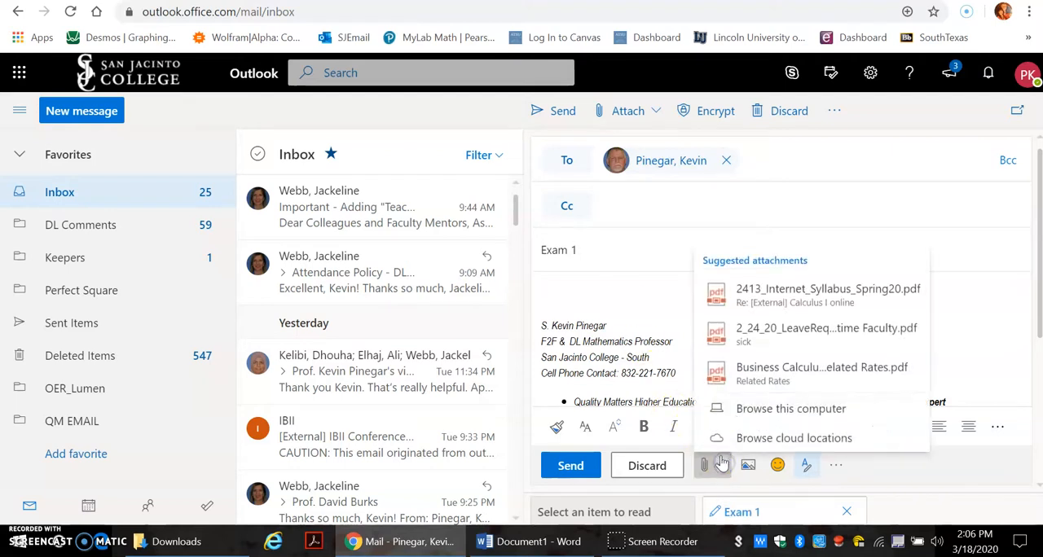
{"action": "left_click", "coordinate": [766, 409]}
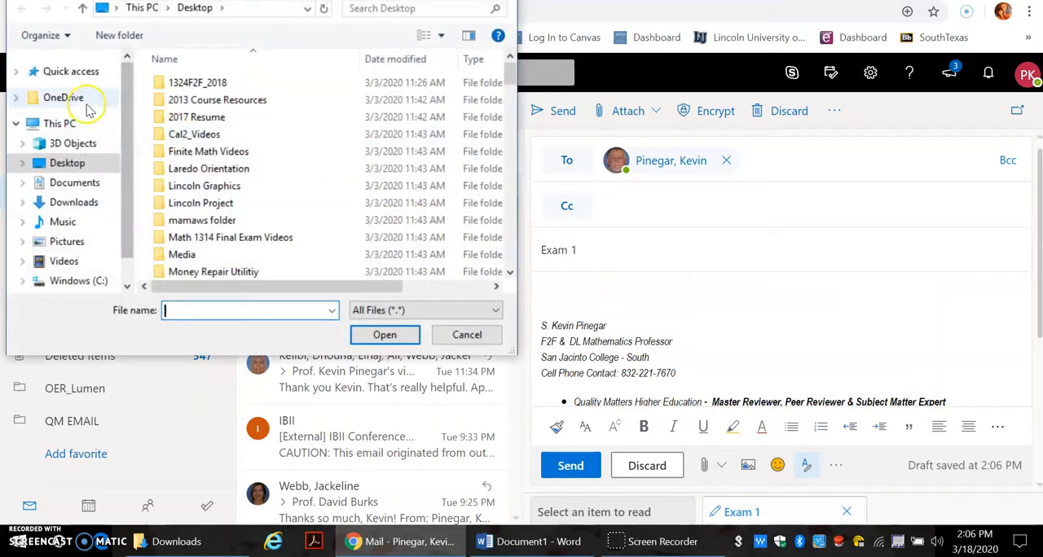
{"action": "left_click", "coordinate": [71, 203]}
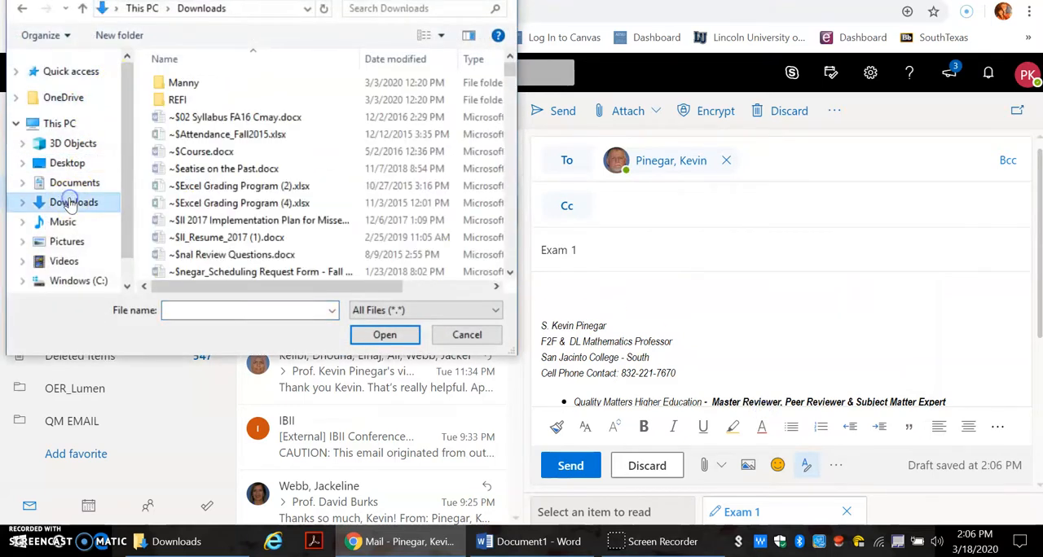
{"action": "left_click", "coordinate": [405, 64]}
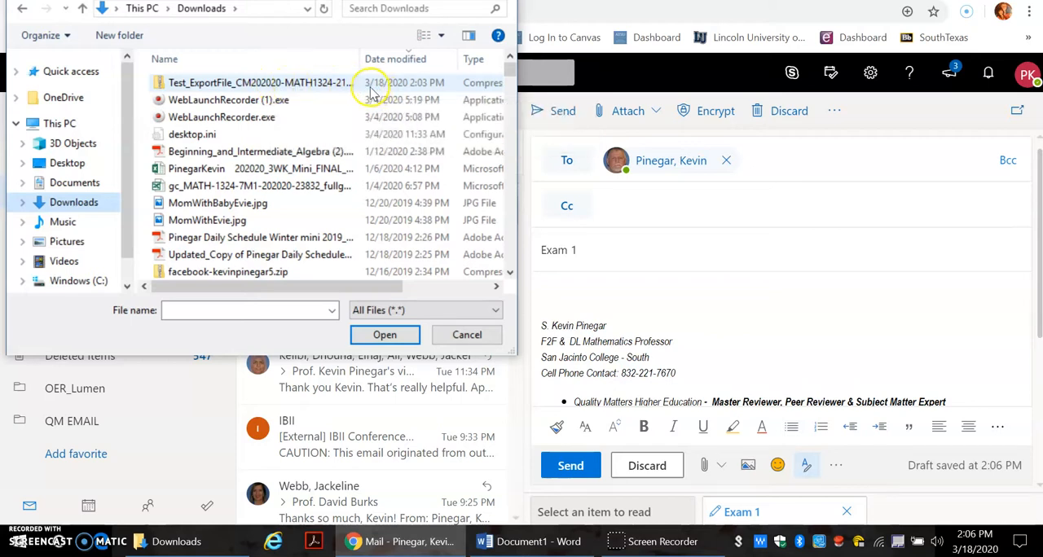
{"action": "left_click", "coordinate": [308, 85]}
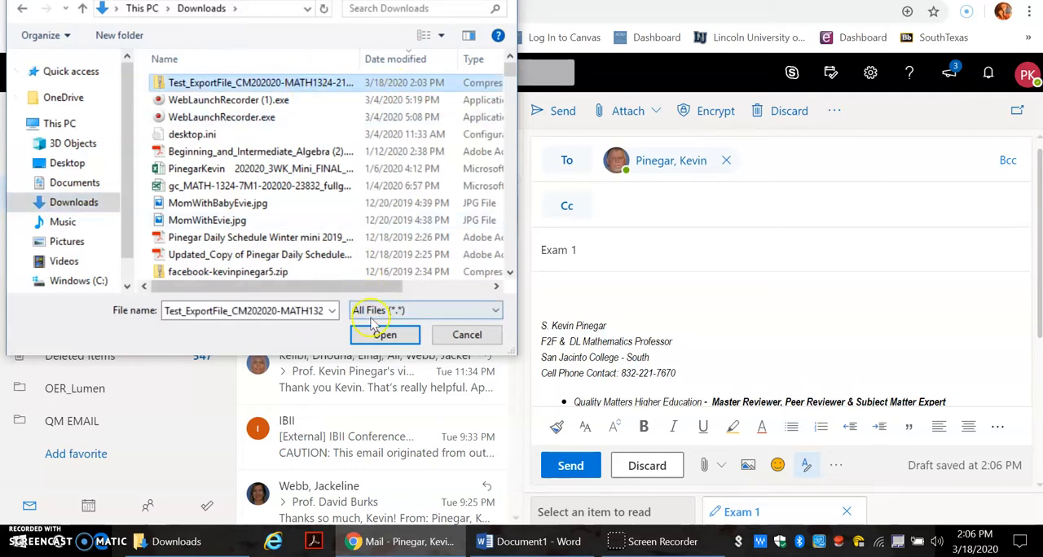
{"action": "left_click", "coordinate": [376, 341]}
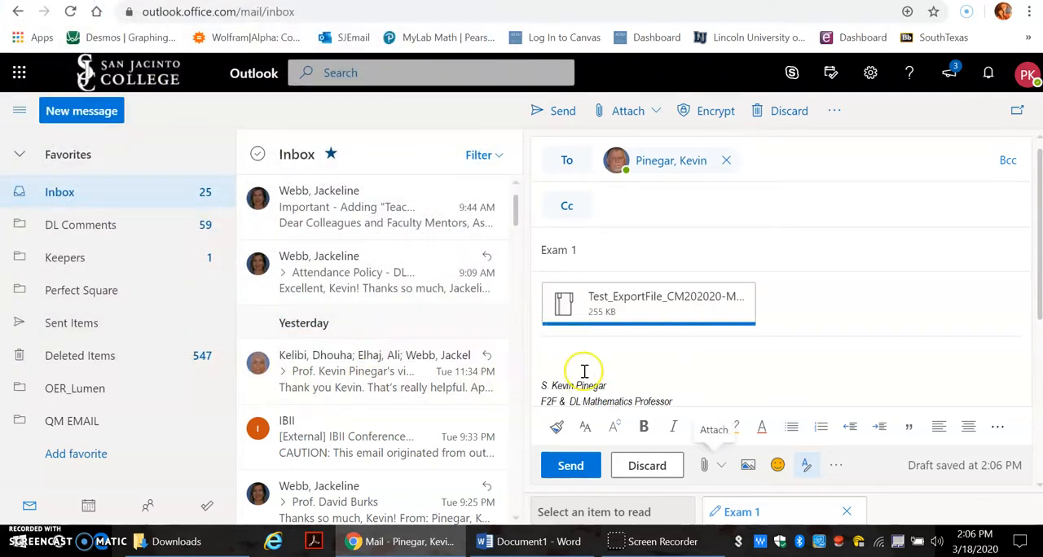
{"action": "left_click", "coordinate": [571, 467]}
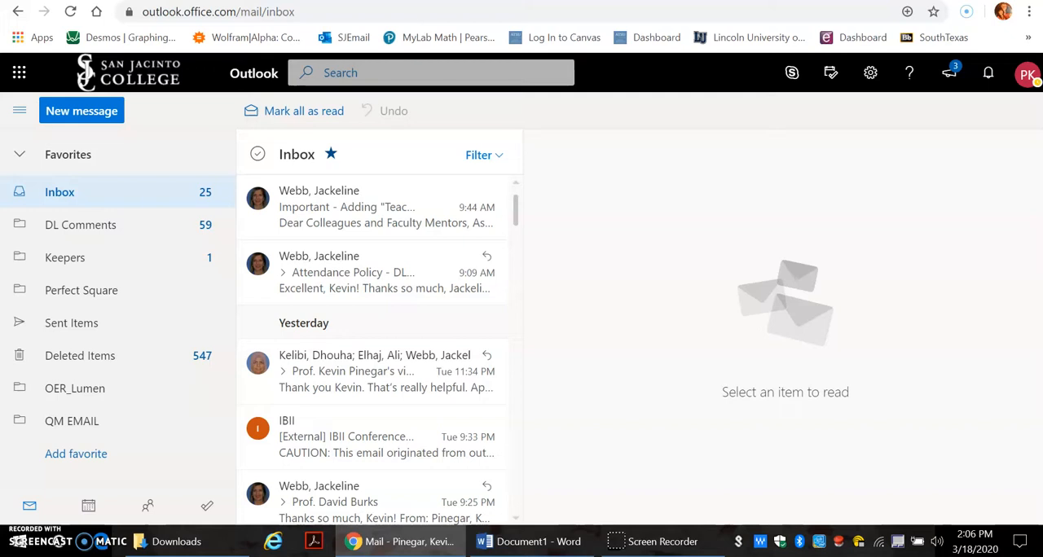
Step: Check the saving options for the attachment in the received "Exam 1" email and return to the Blackboard Tests page
{"action": "left_click", "coordinate": [365, 223]}
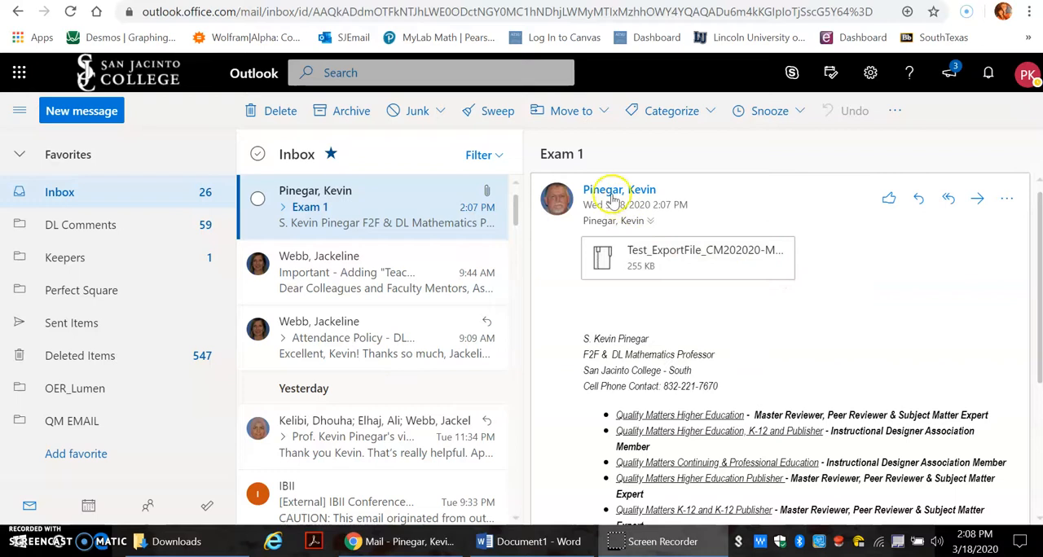
{"action": "left_click", "coordinate": [783, 269]}
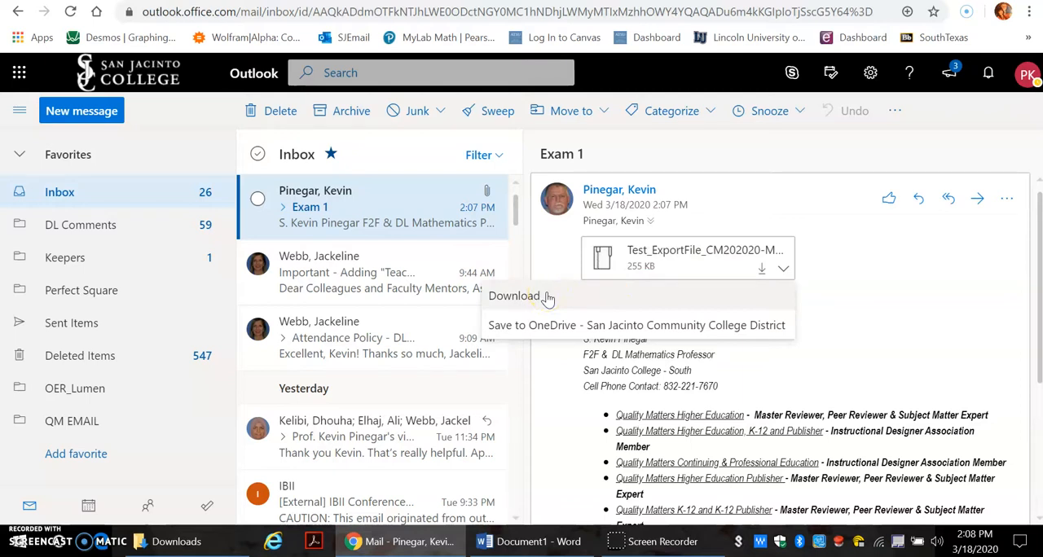
{"action": "left_click", "coordinate": [888, 288]}
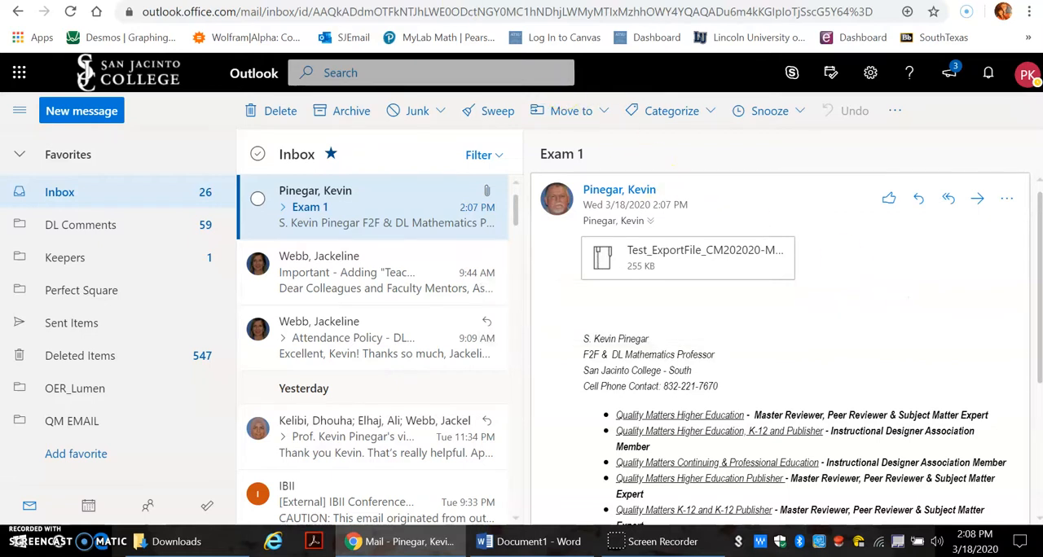
{"action": "key", "text": "ctrl+Tab"}
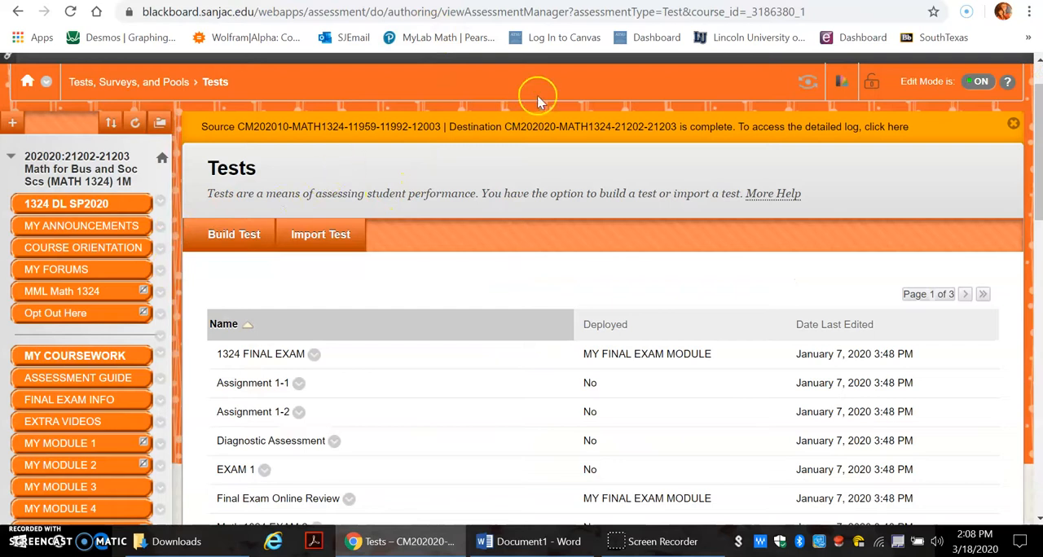
{"action": "scroll", "coordinate": [1033, 93], "scroll_direction": "up", "scroll_amount": 1}
{"action": "left_click_drag", "start_coordinate": [1033, 93], "coordinate": [1032, 75]}
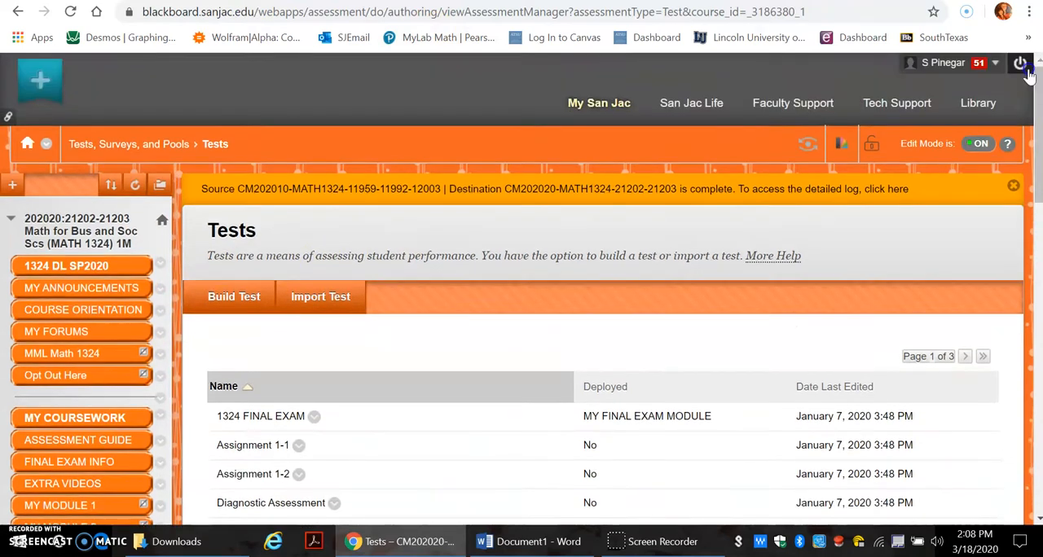
{"action": "left_click", "coordinate": [607, 110]}
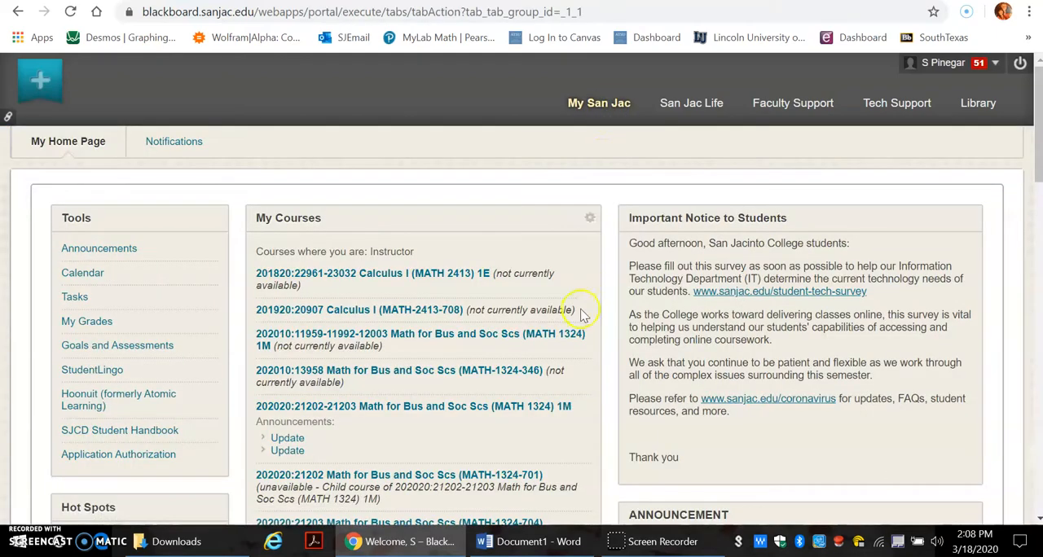
{"action": "scroll", "coordinate": [586, 307], "scroll_direction": "down", "scroll_amount": 10}
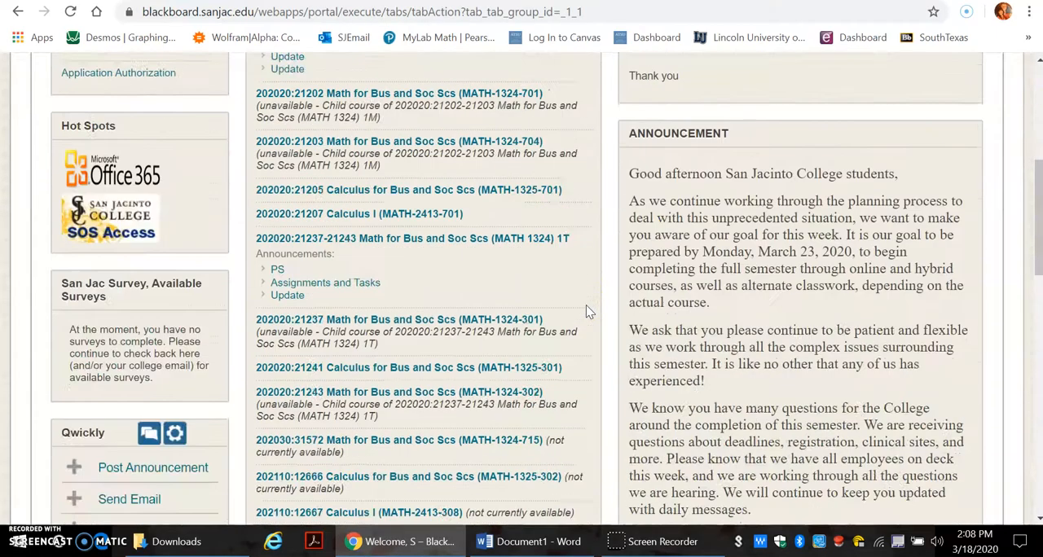
{"action": "scroll", "coordinate": [588, 311], "scroll_direction": "down", "scroll_amount": 2}
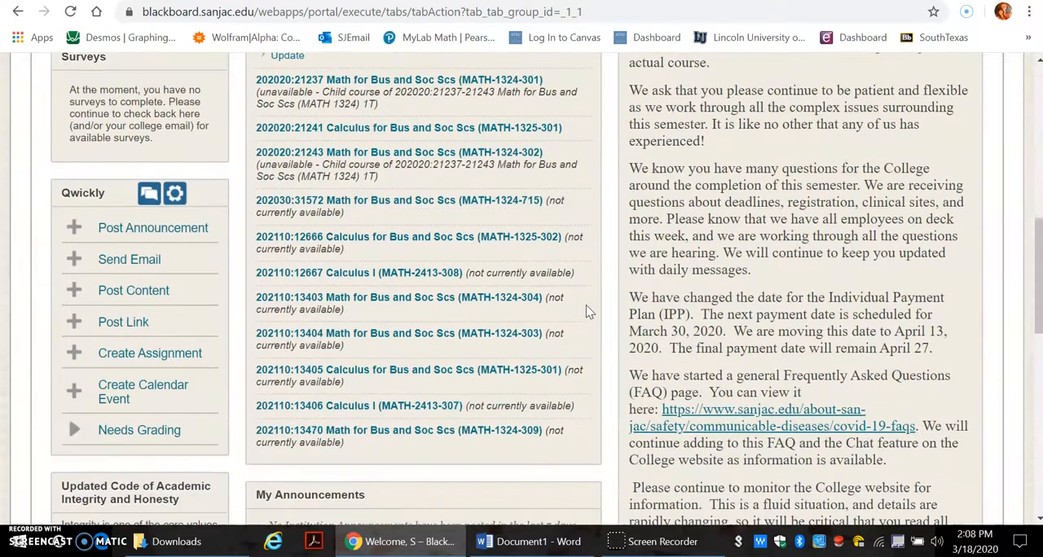
{"action": "scroll", "coordinate": [512, 266], "scroll_direction": "up", "scroll_amount": 4}
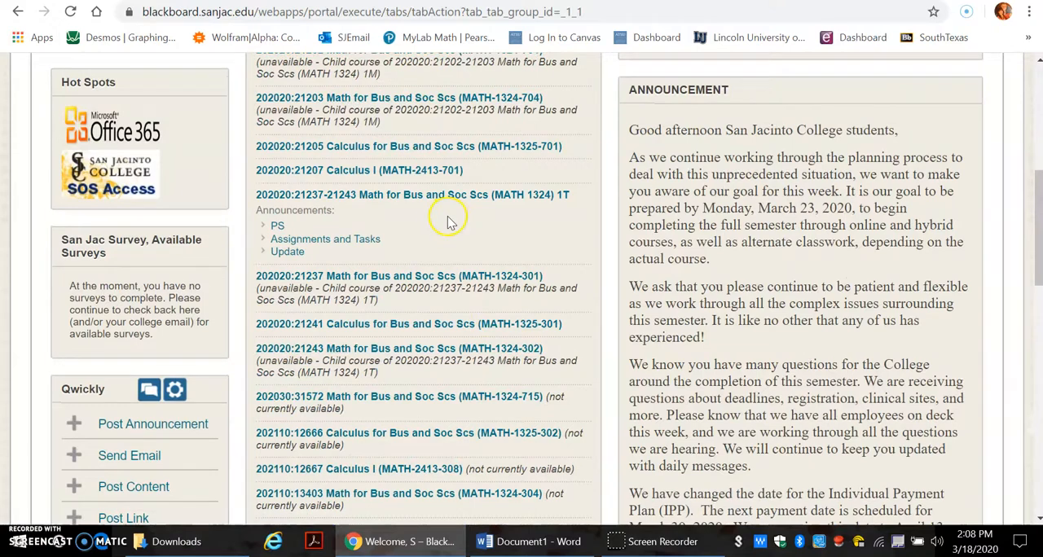
{"action": "left_click", "coordinate": [422, 197]}
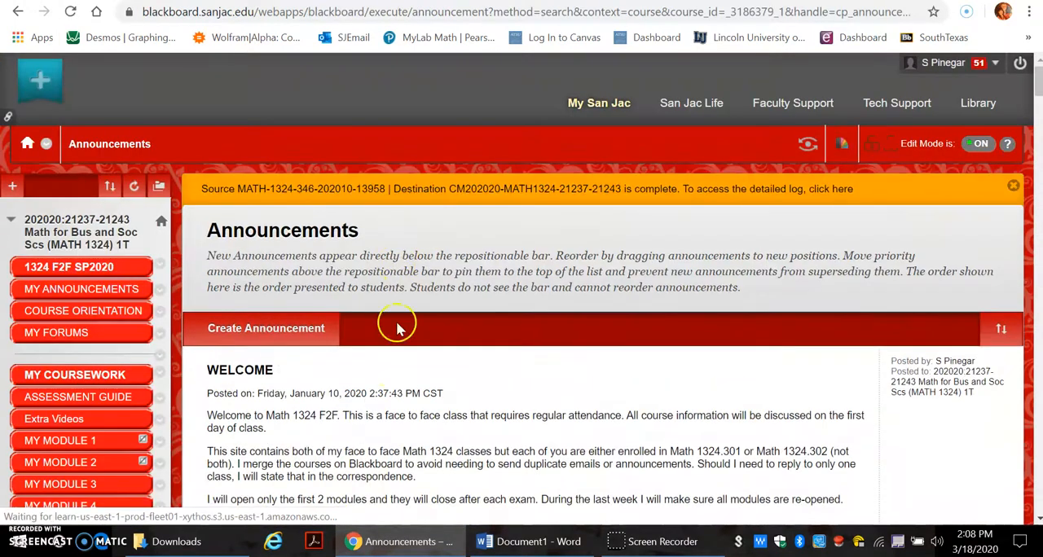
Step: Open the Tests page under the course's Tests, Surveys, and Pools tools
{"action": "scroll", "coordinate": [389, 437], "scroll_direction": "down", "scroll_amount": 4}
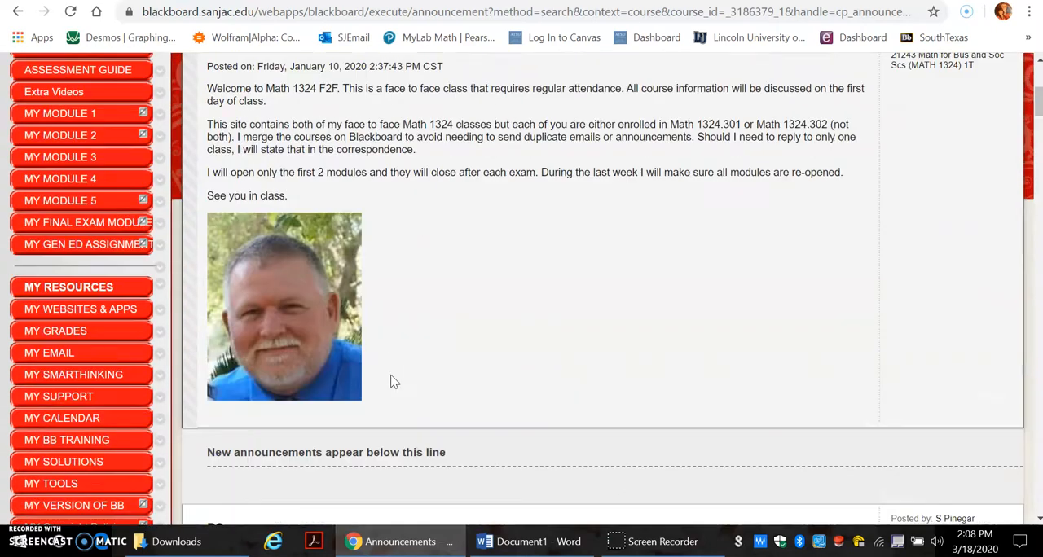
{"action": "scroll", "coordinate": [391, 381], "scroll_direction": "down", "scroll_amount": 3}
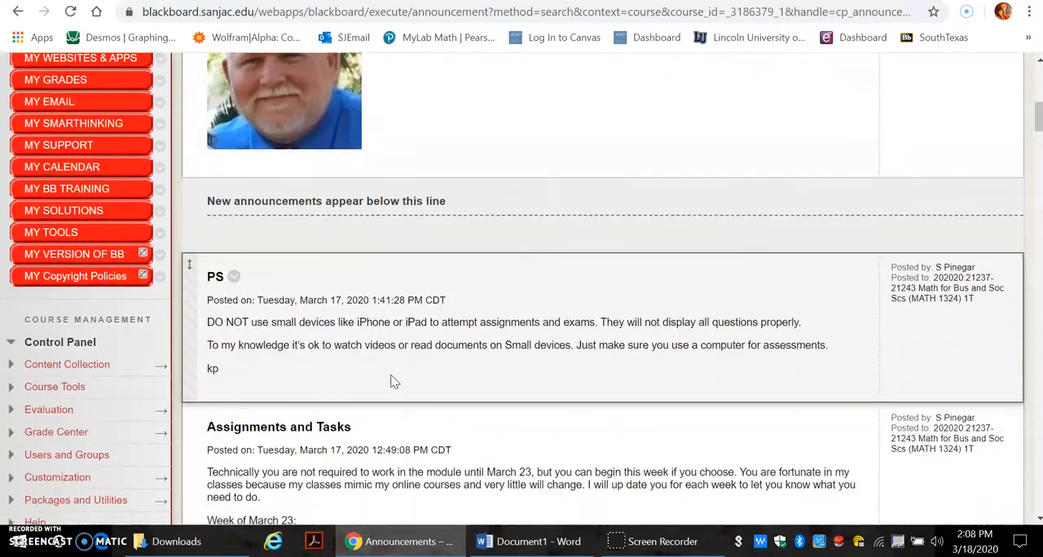
{"action": "scroll", "coordinate": [390, 382], "scroll_direction": "down", "scroll_amount": 2}
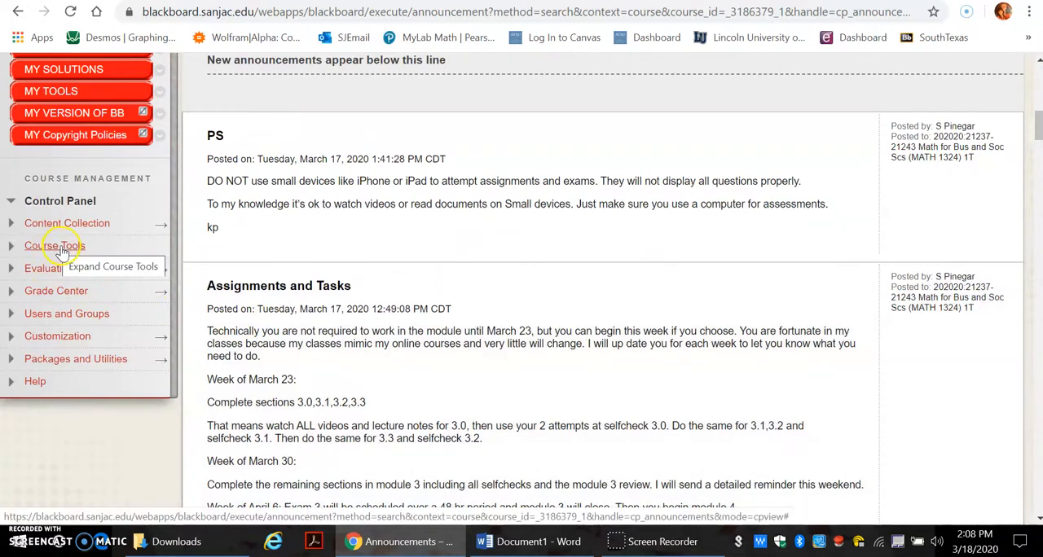
{"action": "left_click", "coordinate": [59, 249]}
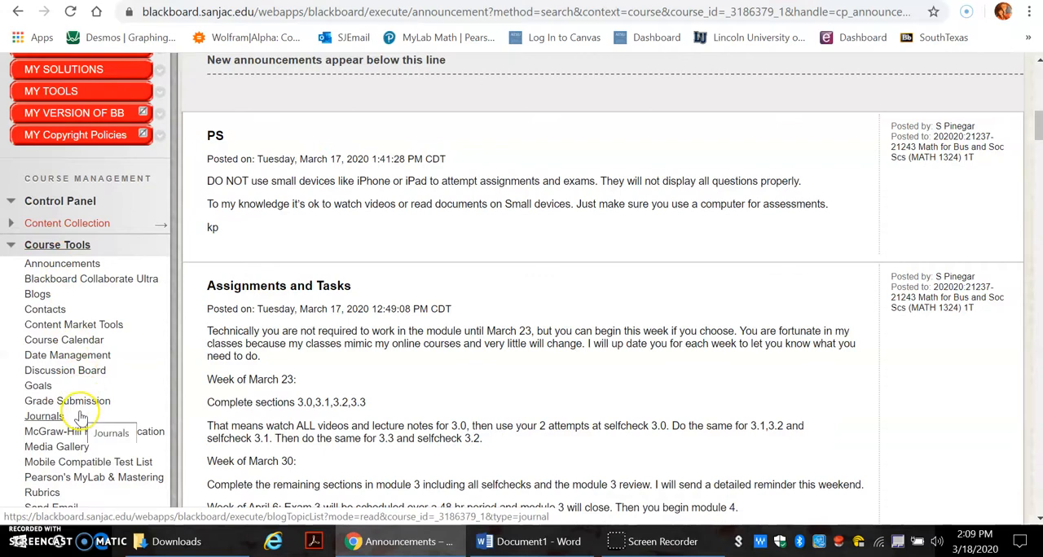
{"action": "scroll", "coordinate": [79, 417], "scroll_direction": "down", "scroll_amount": 3}
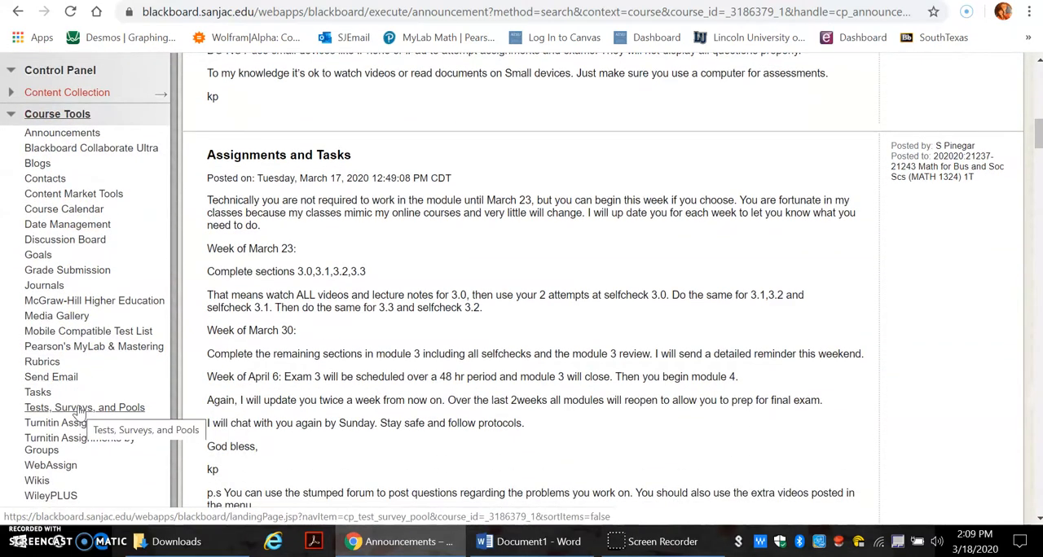
{"action": "left_click", "coordinate": [80, 409]}
{"action": "left_click", "coordinate": [232, 298]}
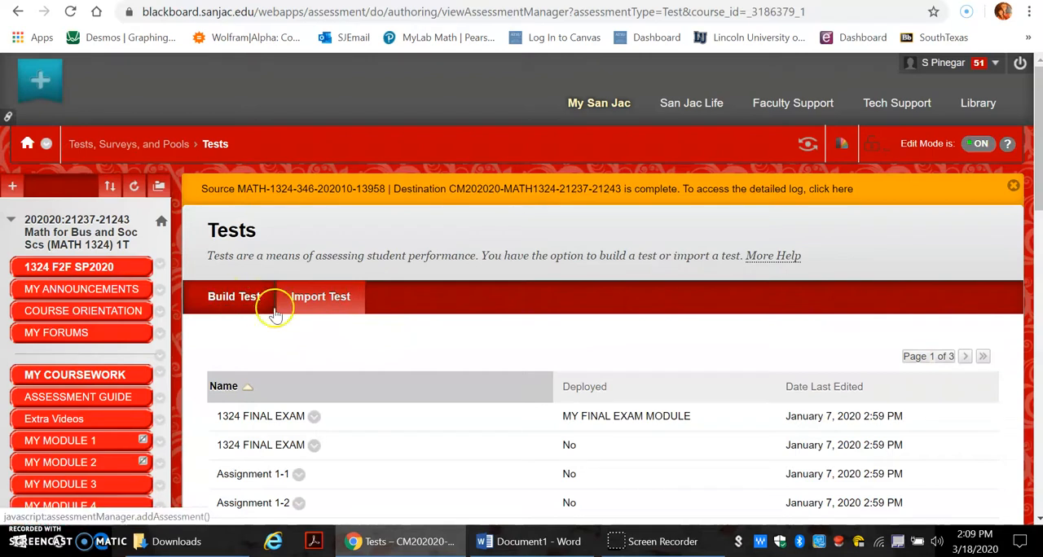
{"action": "left_click", "coordinate": [325, 299]}
{"action": "scroll", "coordinate": [328, 299], "scroll_direction": "down", "scroll_amount": 5}
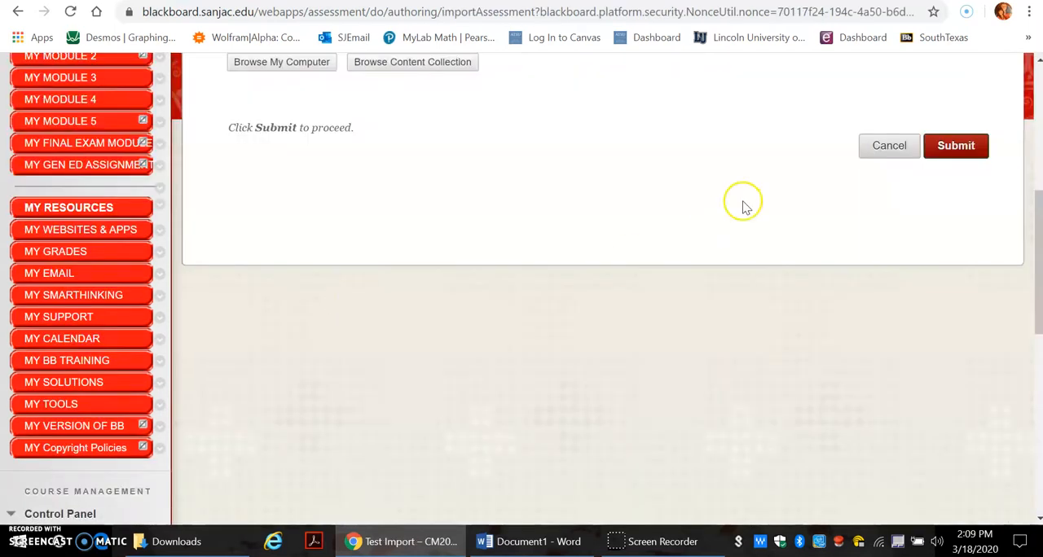
{"action": "left_click_drag", "start_coordinate": [1037, 203], "coordinate": [1026, 133]}
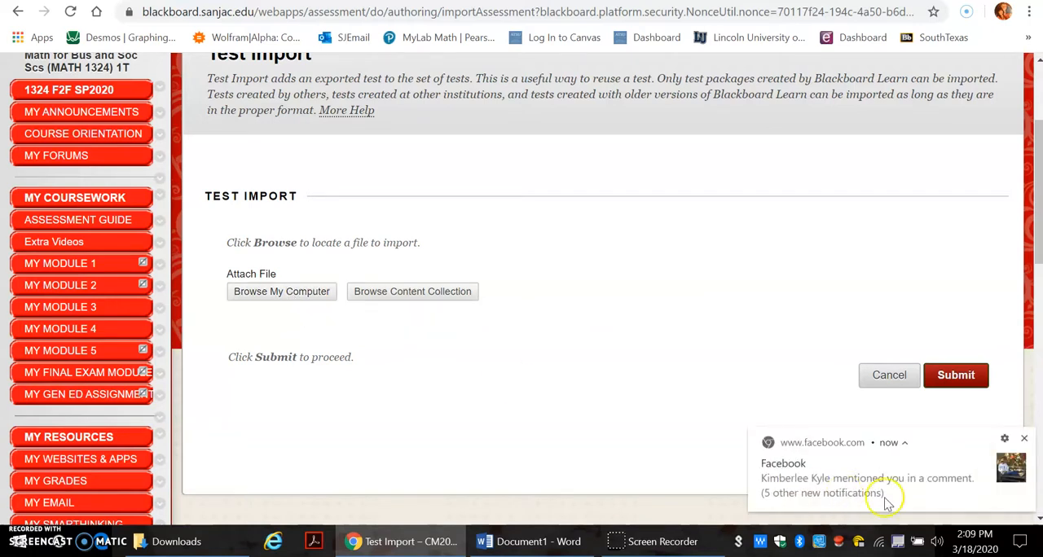
{"action": "left_click", "coordinate": [1026, 438]}
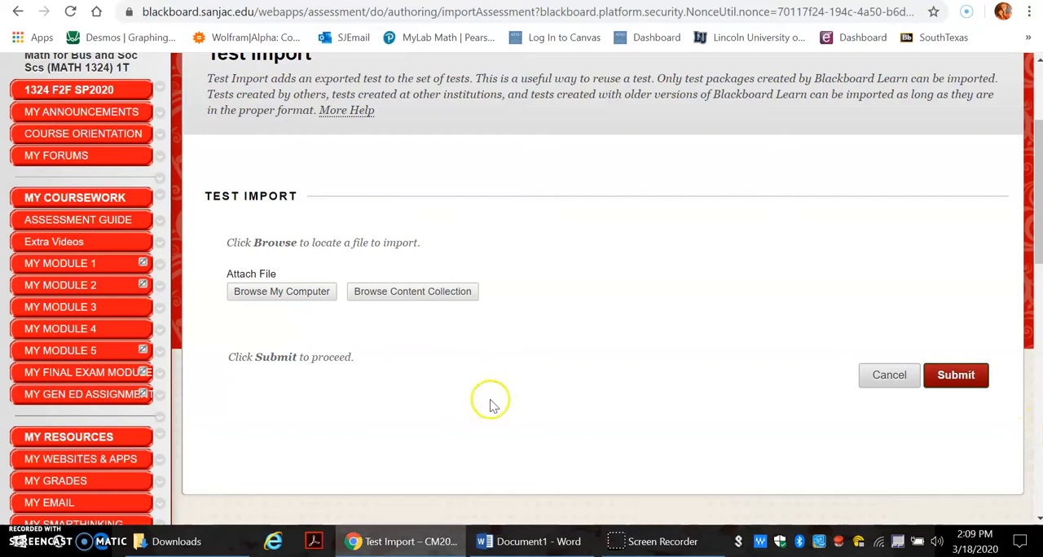
{"action": "left_click", "coordinate": [285, 294]}
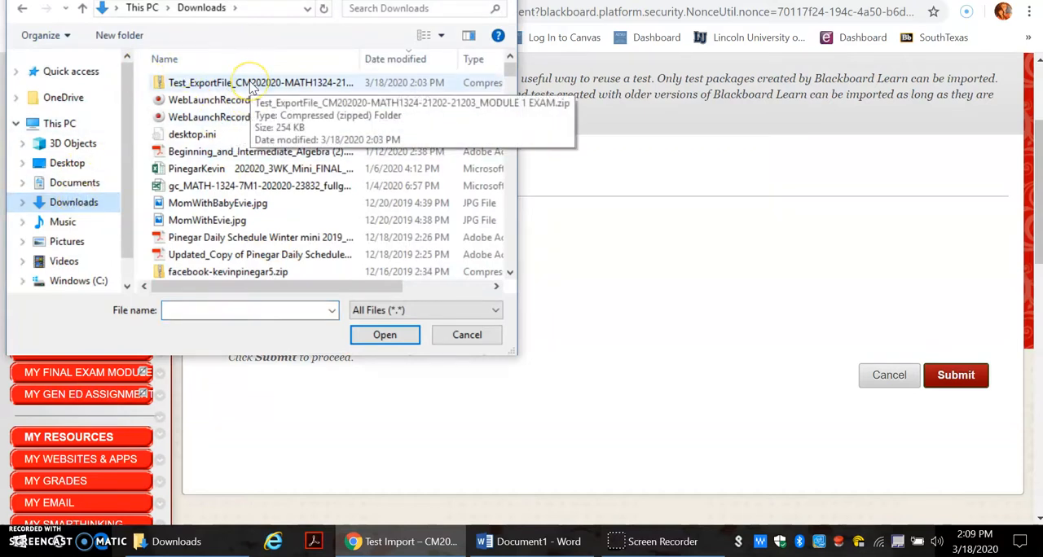
{"action": "double_click", "coordinate": [251, 84]}
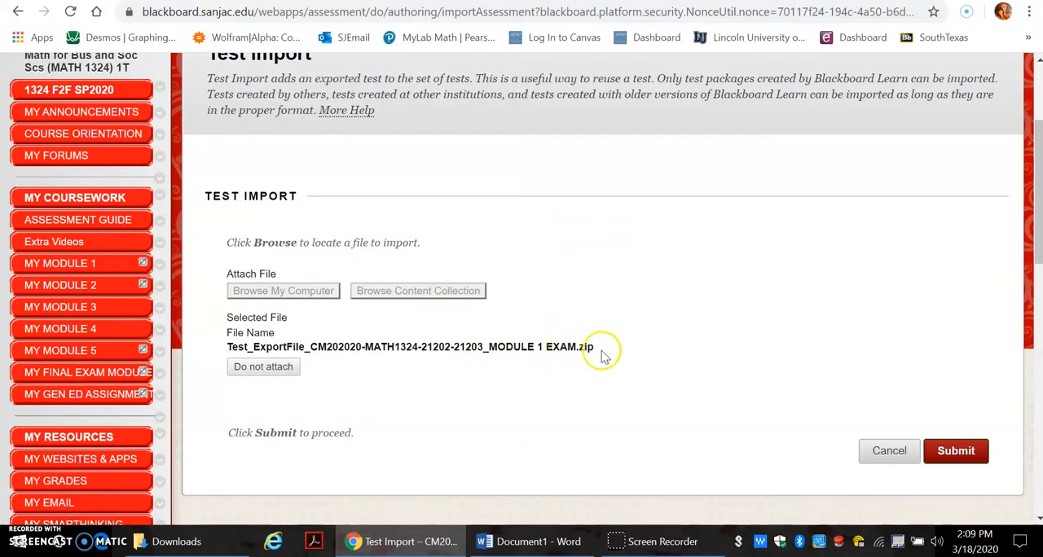
{"action": "left_click", "coordinate": [957, 452]}
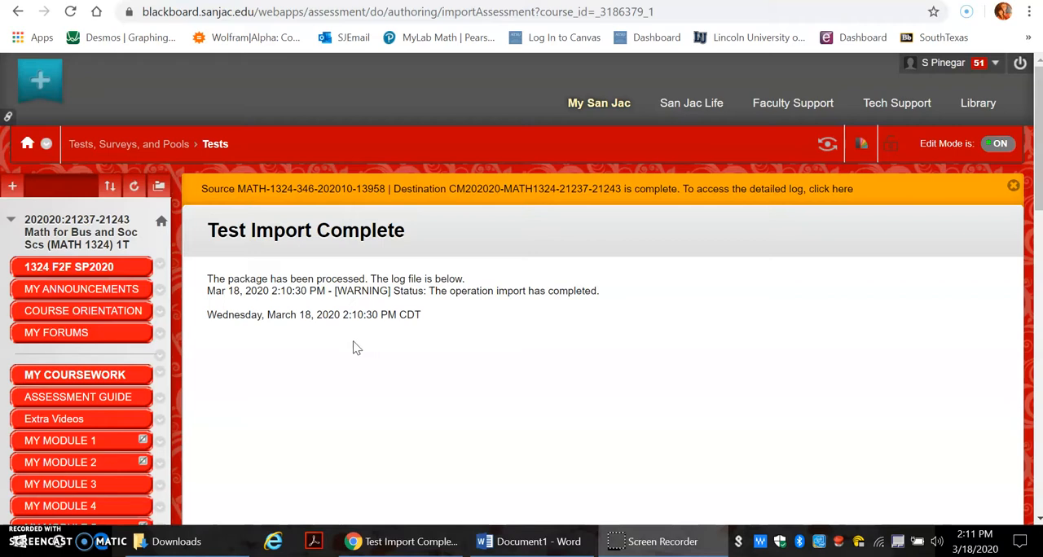
Step: Review the import completion page and start adding a test assessment to the MY MODULE 1 content area
{"action": "left_click", "coordinate": [333, 352]}
{"action": "left_click", "coordinate": [349, 419]}
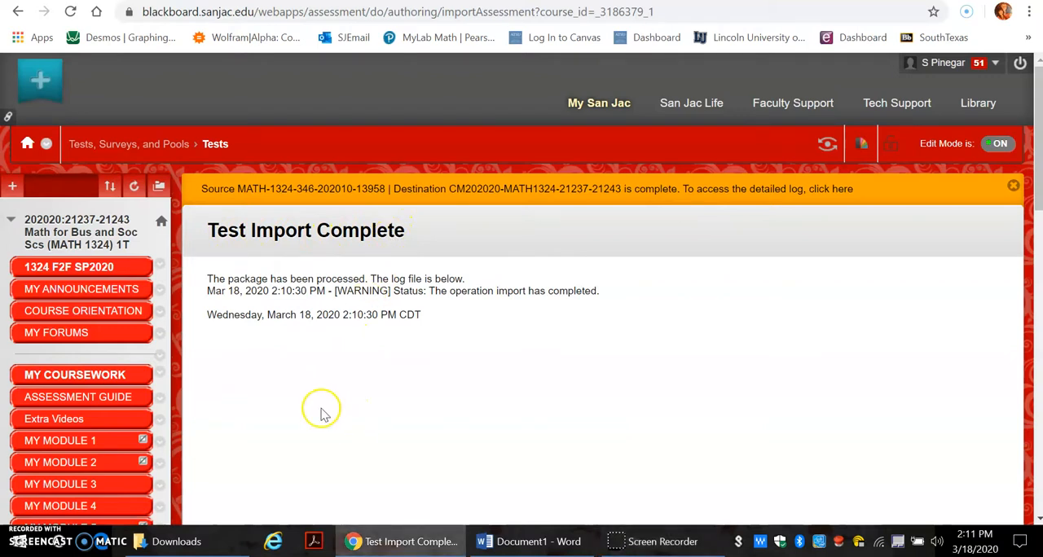
{"action": "scroll", "coordinate": [322, 414], "scroll_direction": "down", "scroll_amount": 3}
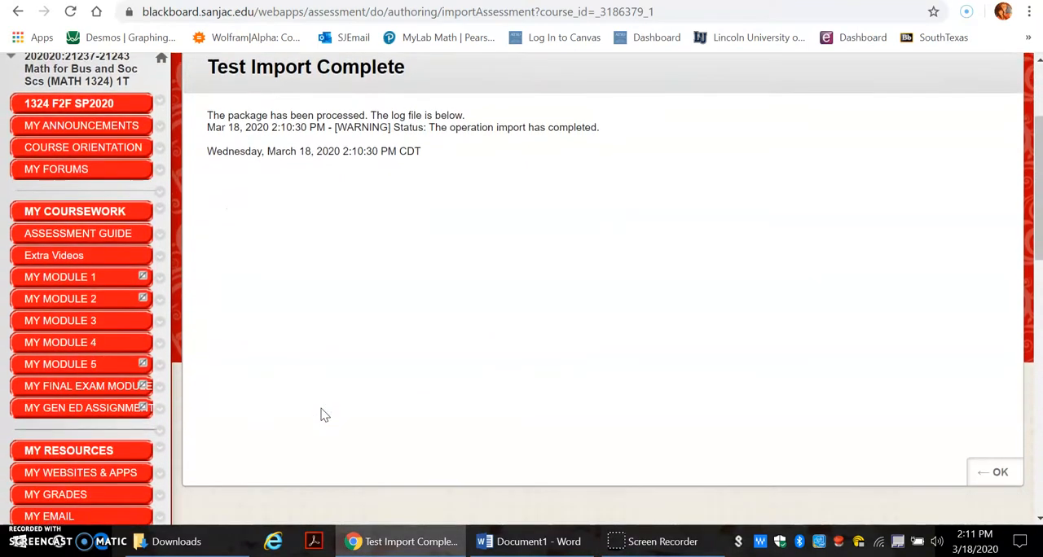
{"action": "scroll", "coordinate": [322, 416], "scroll_direction": "down", "scroll_amount": 5}
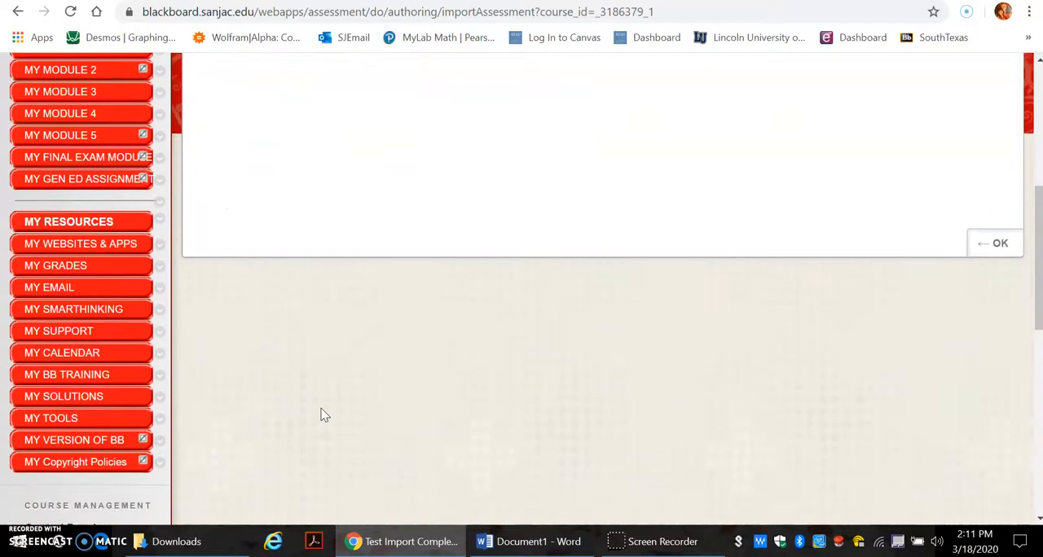
{"action": "scroll", "coordinate": [322, 416], "scroll_direction": "up", "scroll_amount": 8}
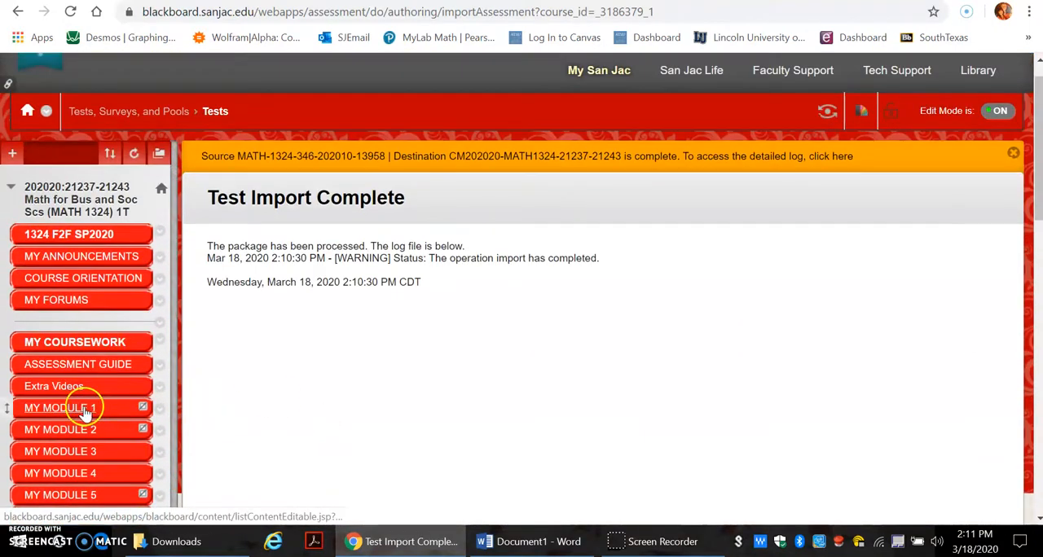
{"action": "left_click", "coordinate": [85, 412]}
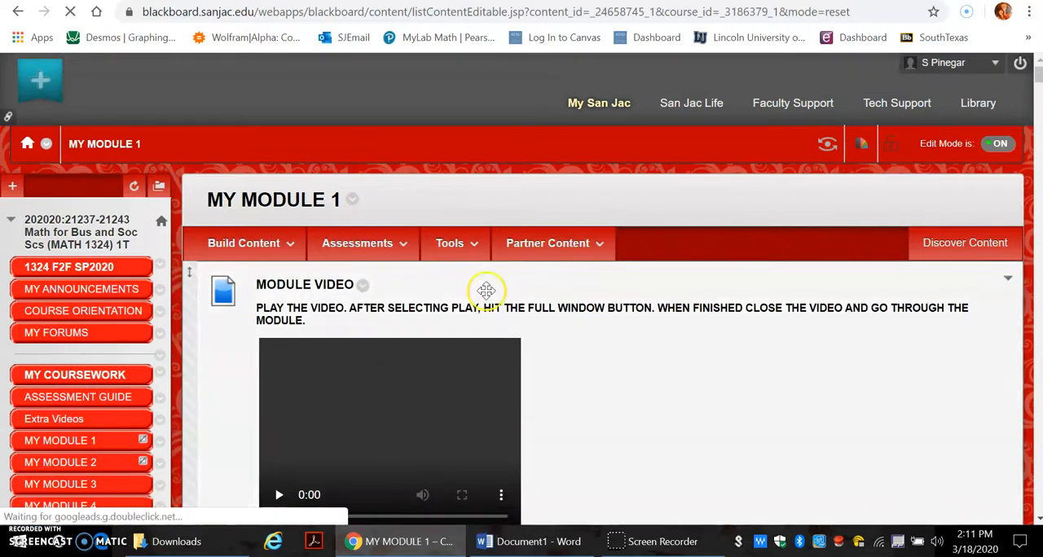
{"action": "left_click", "coordinate": [405, 273]}
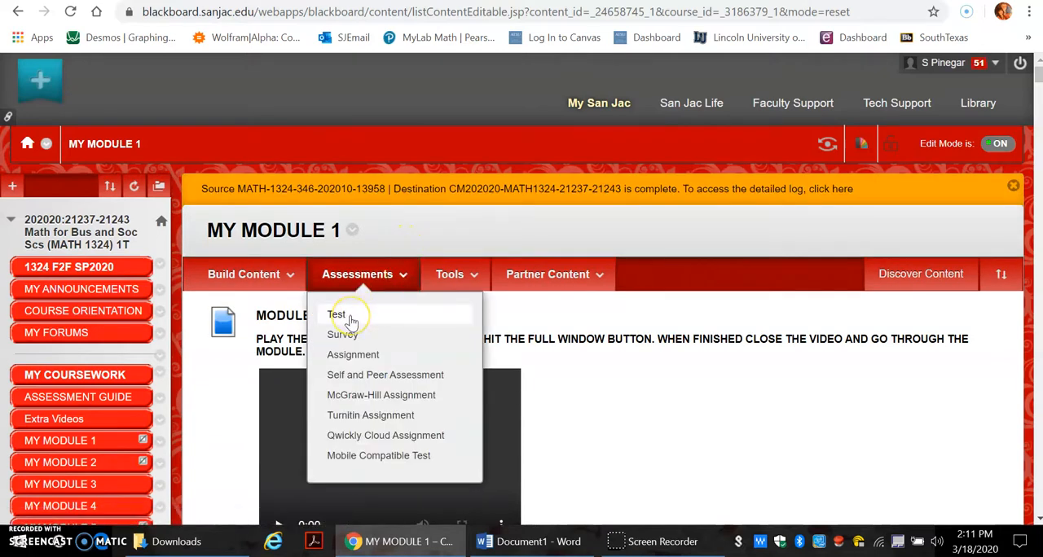
{"action": "left_click", "coordinate": [350, 318]}
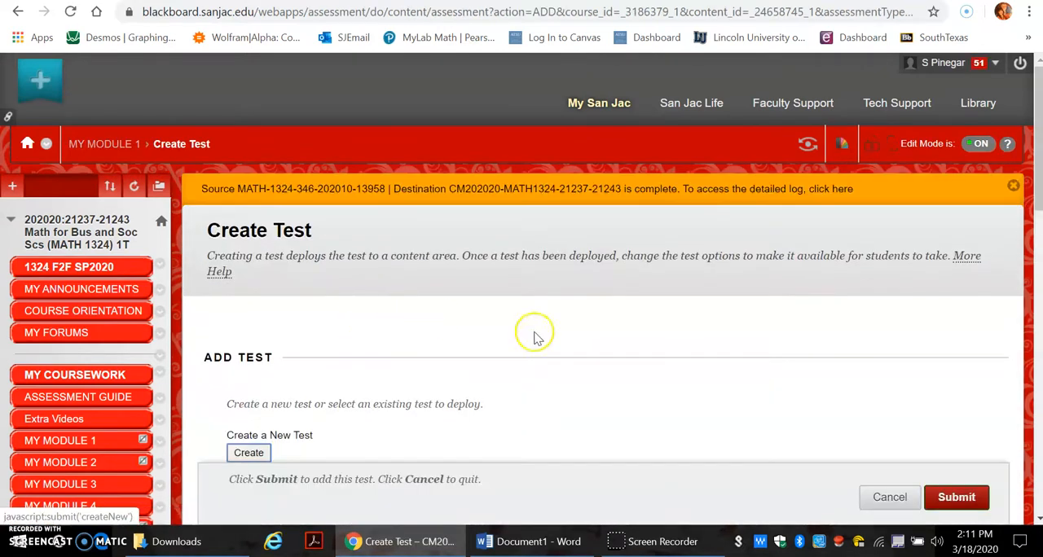
Step: Choose the existing test MODULE 1 EXAM and submit it for deployment in MY MODULE 1
{"action": "left_click_drag", "start_coordinate": [1030, 154], "coordinate": [1031, 258]}
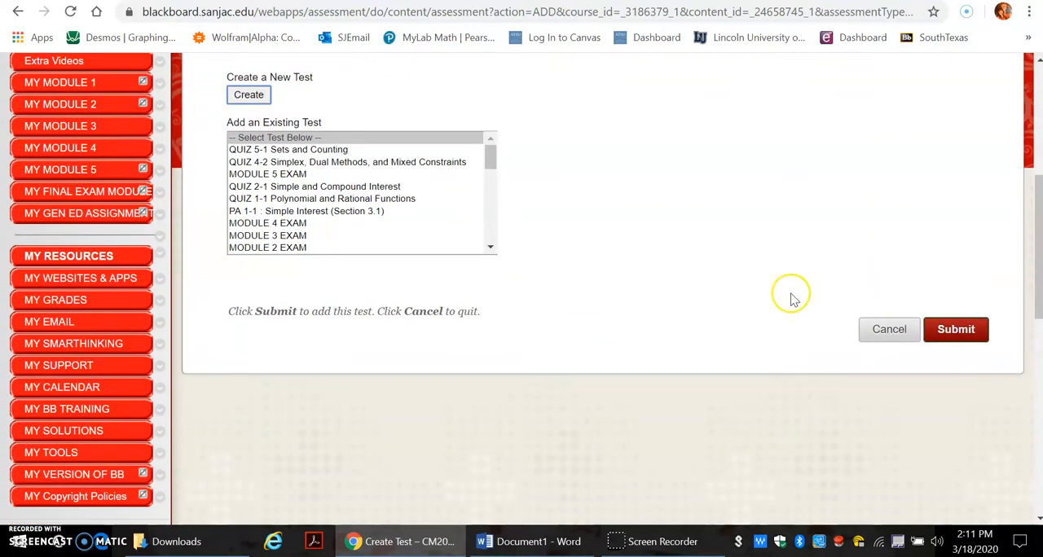
{"action": "left_click_drag", "start_coordinate": [491, 154], "coordinate": [489, 234]}
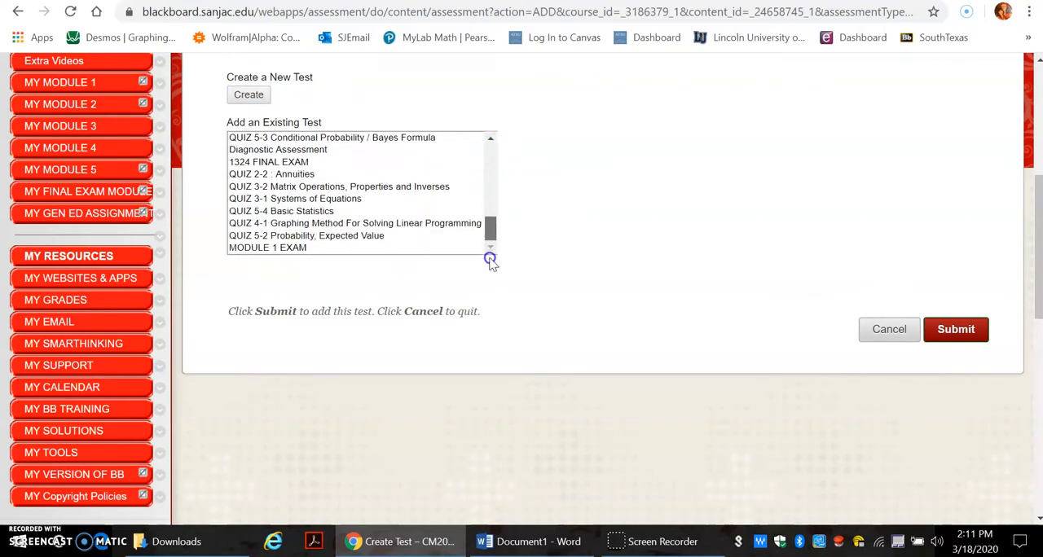
{"action": "left_click", "coordinate": [284, 249]}
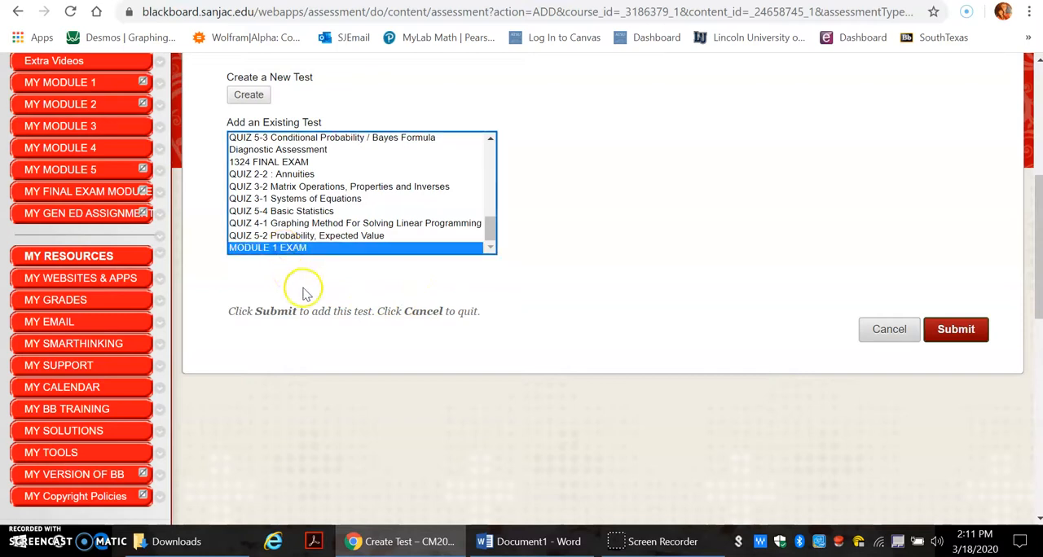
{"action": "left_click", "coordinate": [305, 284]}
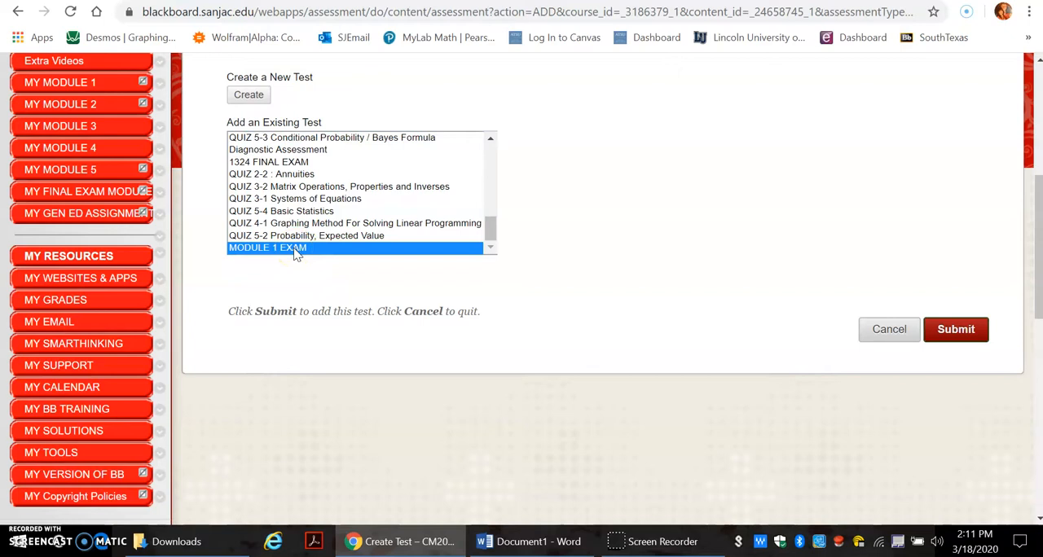
{"action": "left_click", "coordinate": [297, 249]}
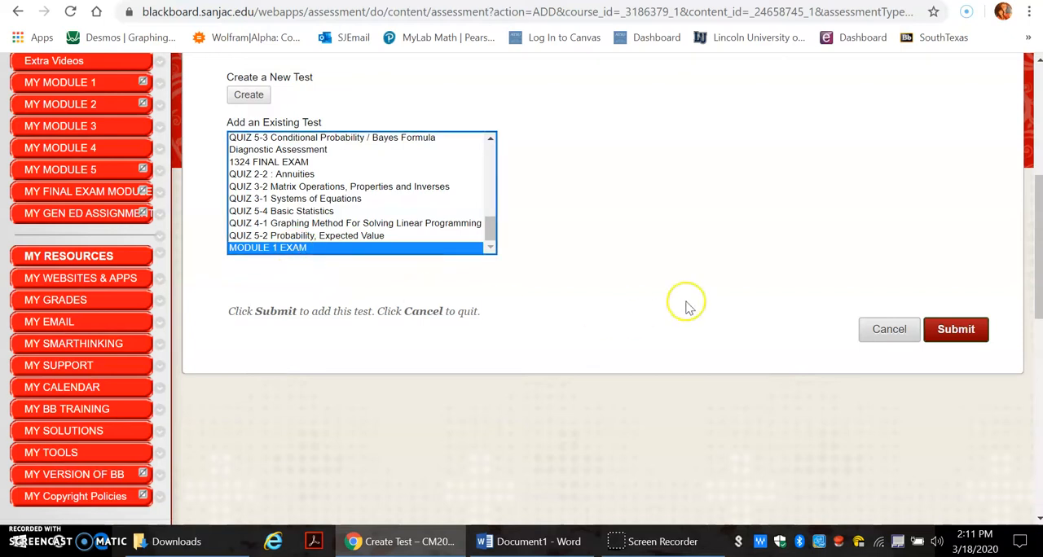
{"action": "left_click", "coordinate": [953, 330]}
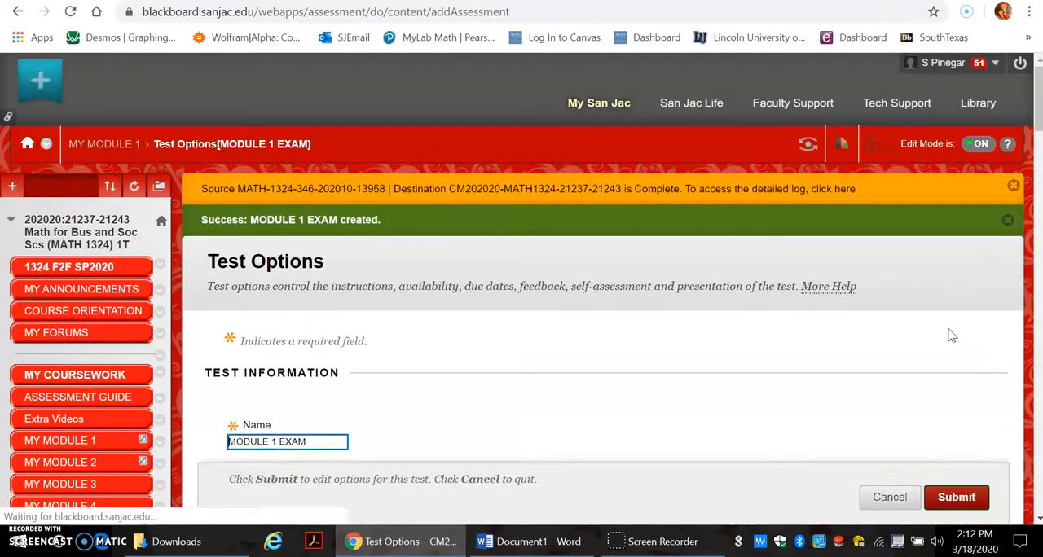
Step: In the test options, enable showing students their submitted answers in the After Submission results rule
{"action": "left_click_drag", "start_coordinate": [1033, 102], "coordinate": [1009, 504]}
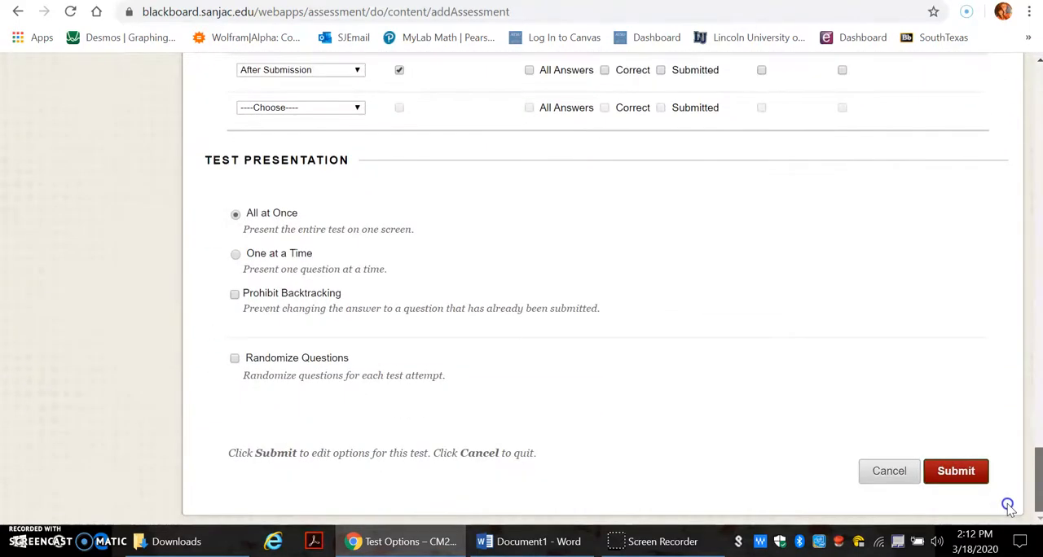
{"action": "left_click", "coordinate": [952, 477]}
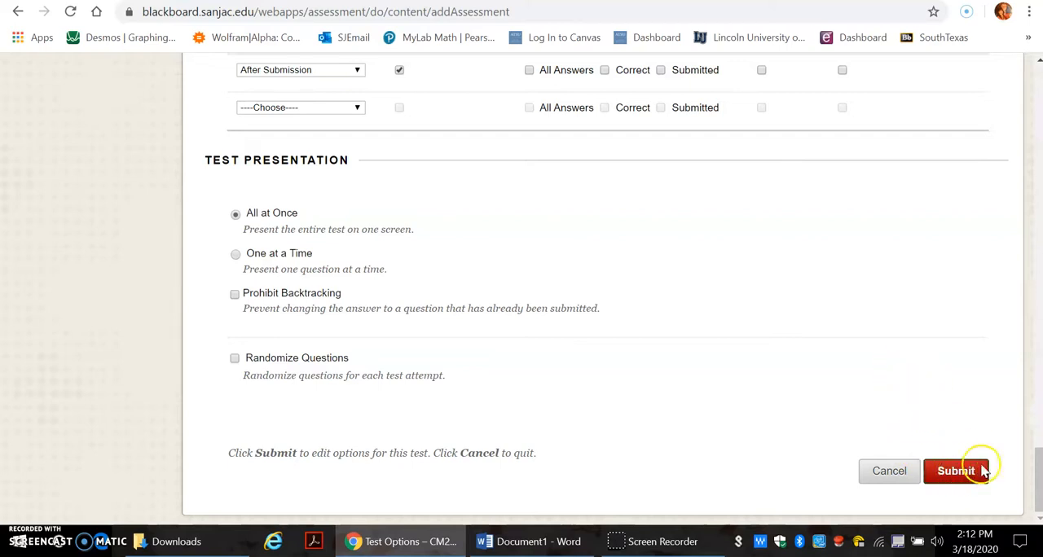
{"action": "left_click_drag", "start_coordinate": [1036, 481], "coordinate": [1010, 437]}
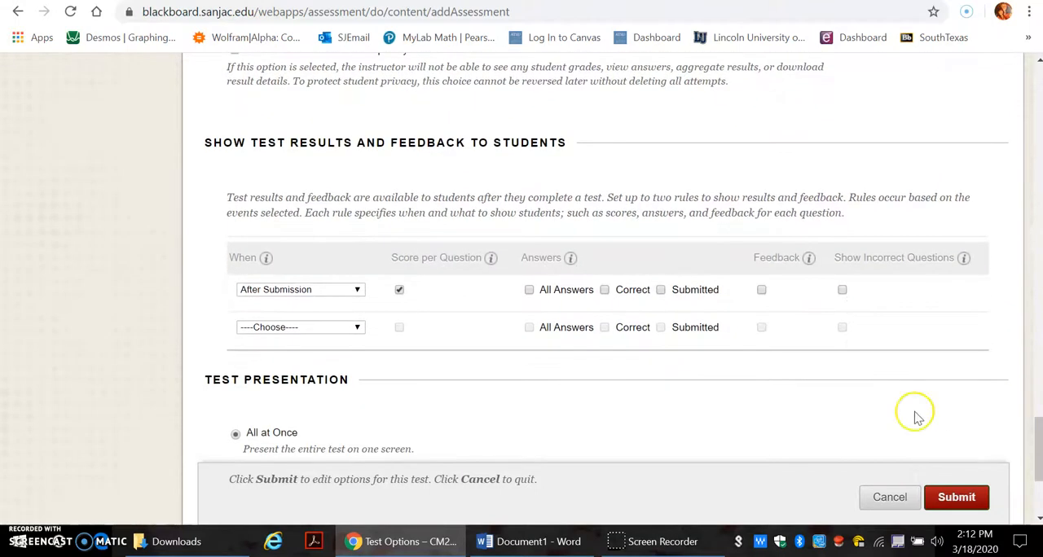
{"action": "left_click", "coordinate": [661, 291]}
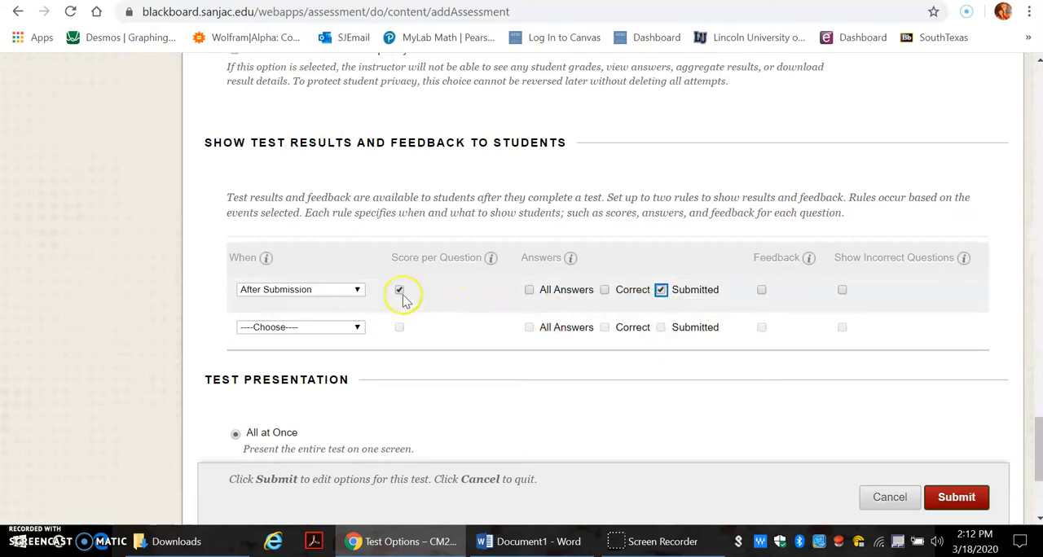
Step: Try a second results rule for After Availability End Date that shows correct answers and feedback, and leave the test options without submitting
{"action": "left_click", "coordinate": [356, 290]}
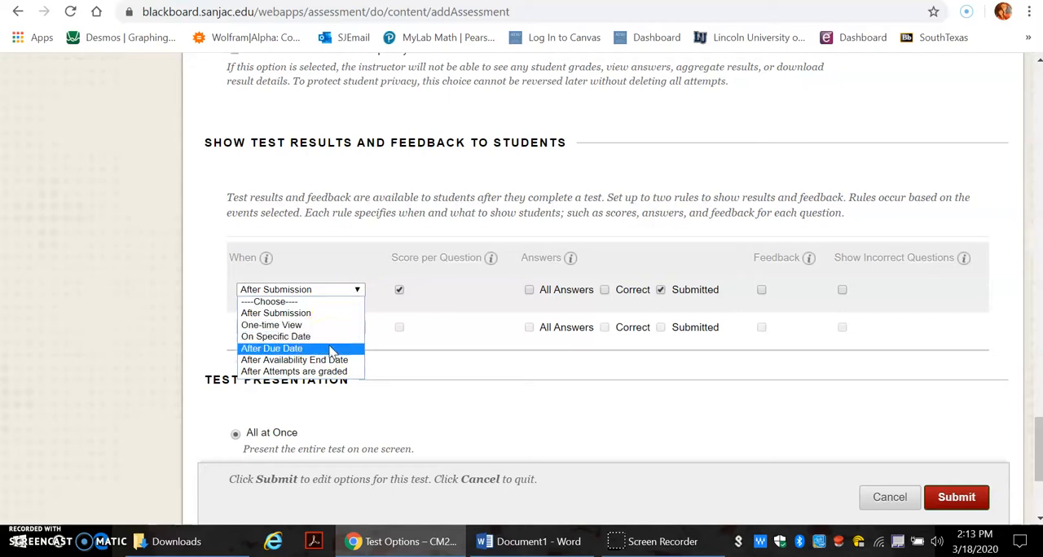
{"action": "left_click", "coordinate": [369, 269]}
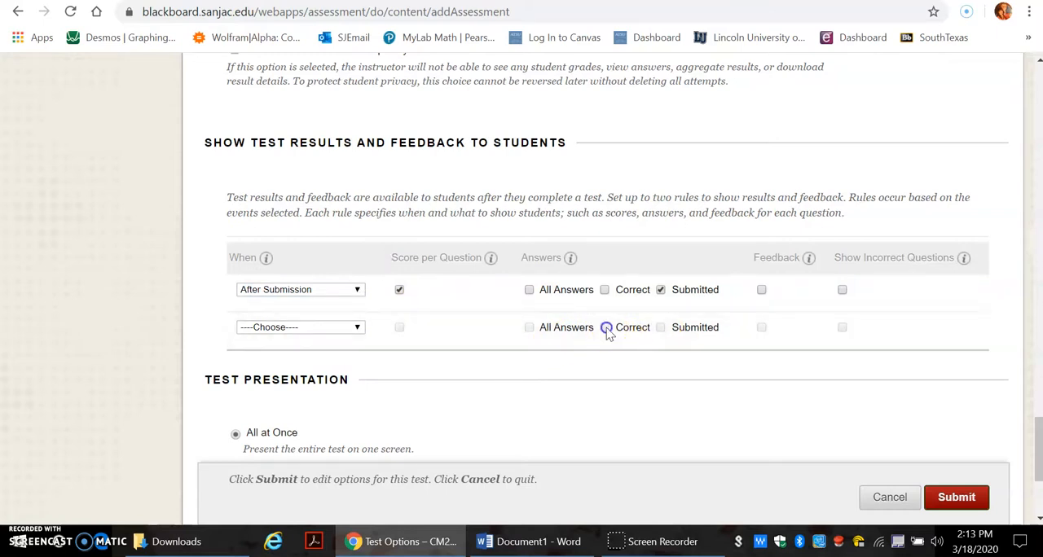
{"action": "left_click", "coordinate": [359, 327]}
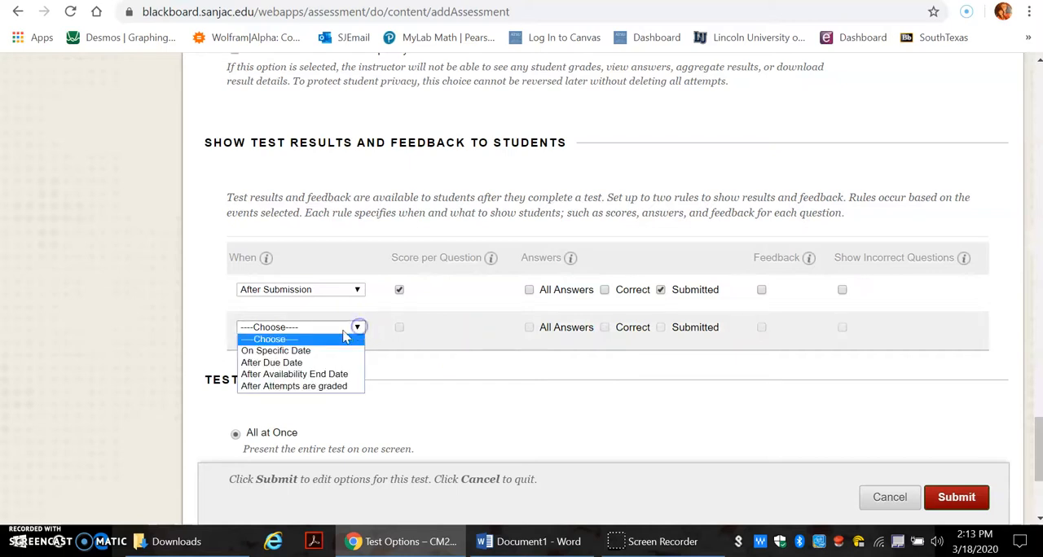
{"action": "left_click", "coordinate": [312, 374]}
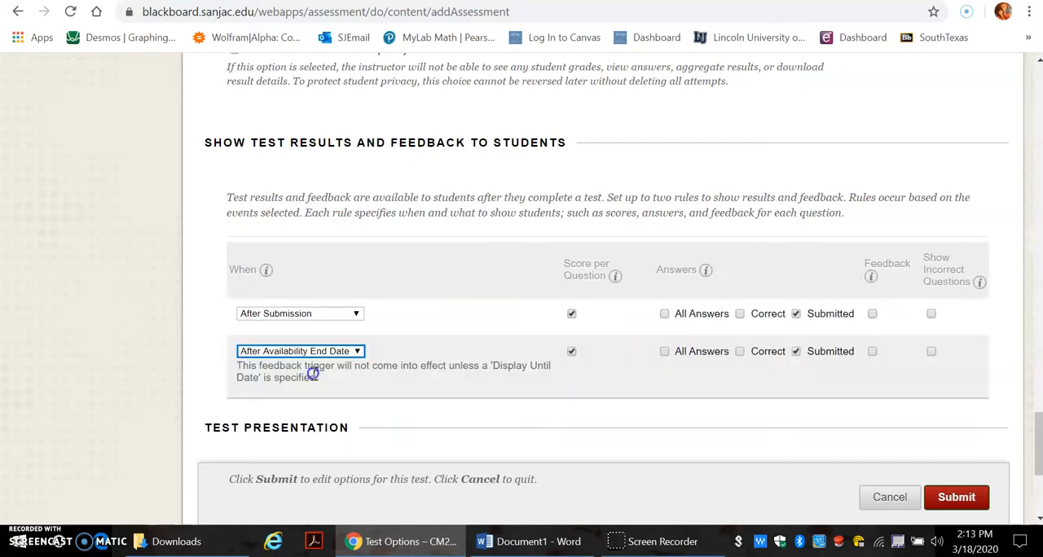
{"action": "left_click", "coordinate": [740, 353]}
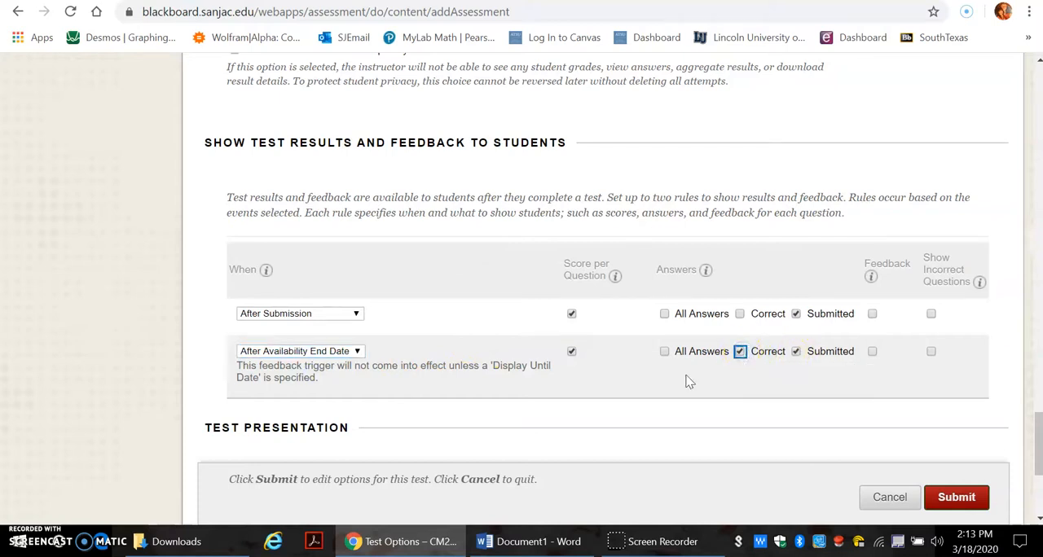
{"action": "left_click", "coordinate": [872, 352]}
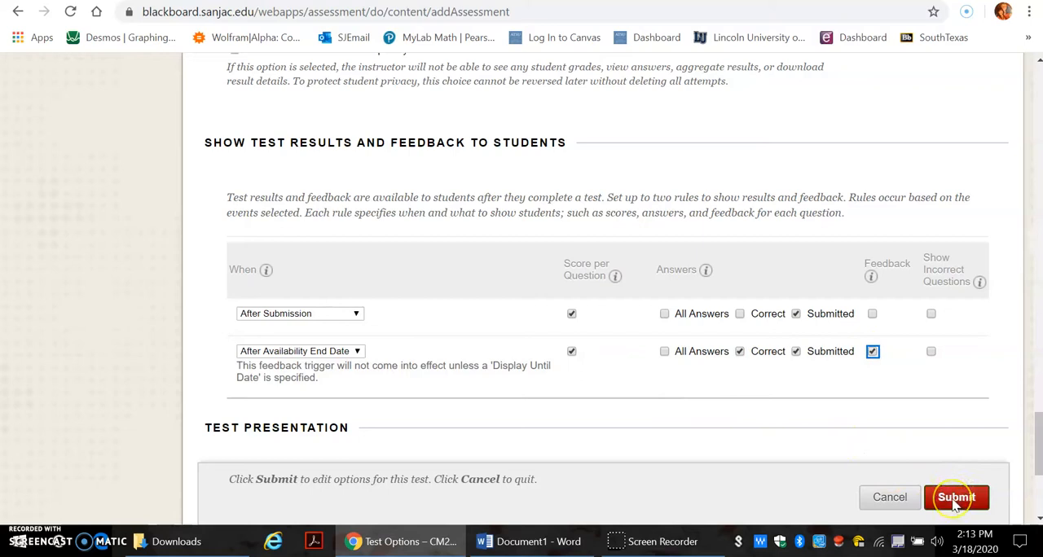
{"action": "left_click", "coordinate": [889, 497]}
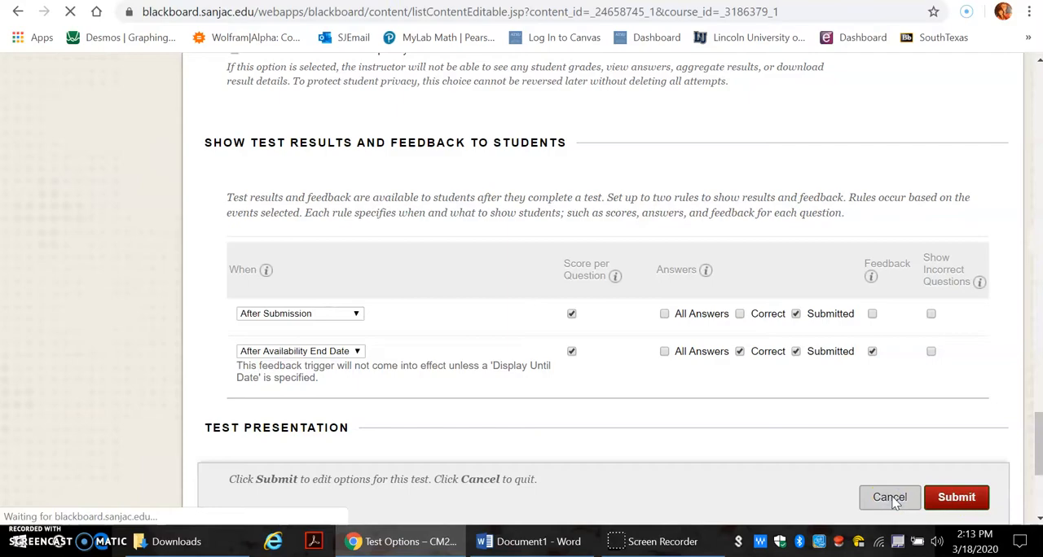
Step: Open the unavailable MODULE 1 EXAM at the end of MY MODULE 1 for editing, review its questions, and return to the module
{"action": "scroll", "coordinate": [1030, 485], "scroll_direction": "down", "scroll_amount": 15}
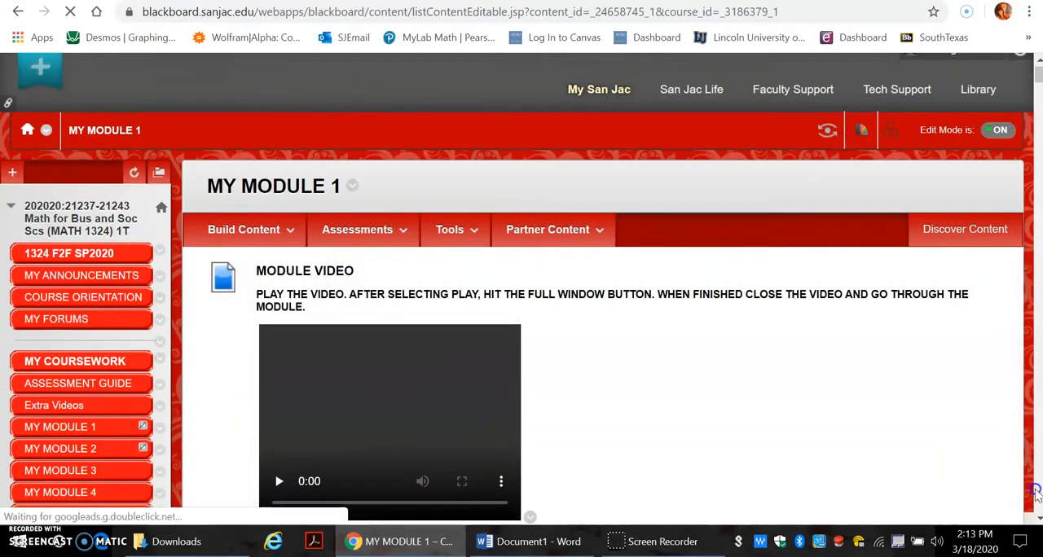
{"action": "scroll", "coordinate": [1035, 489], "scroll_direction": "down", "scroll_amount": 8}
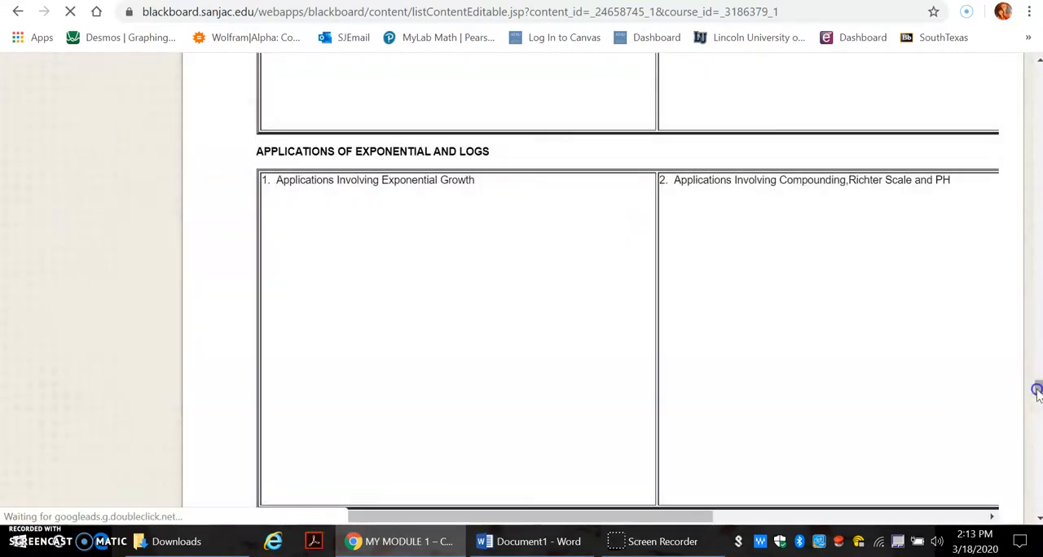
{"action": "left_click_drag", "start_coordinate": [1036, 391], "coordinate": [1037, 499]}
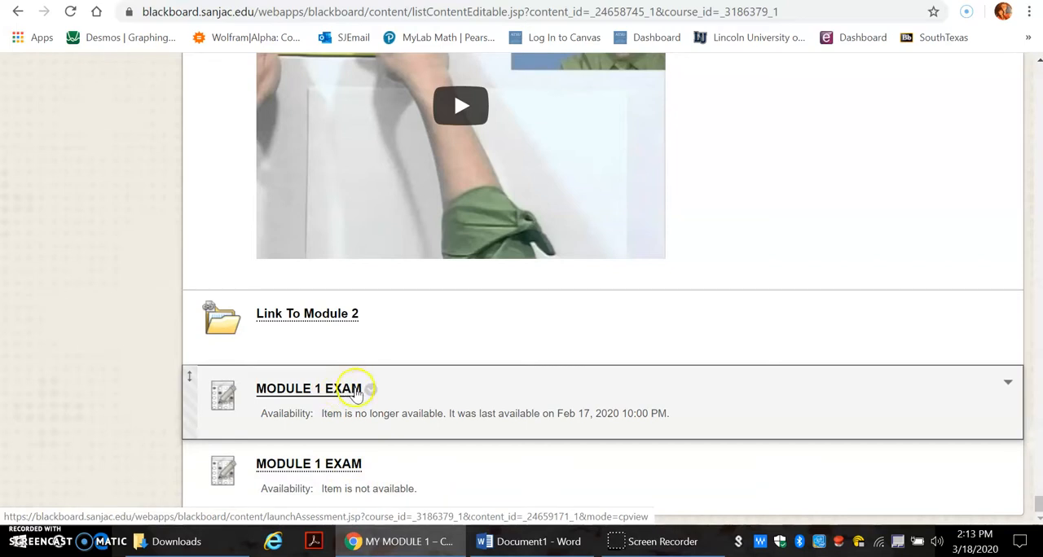
{"action": "left_click", "coordinate": [371, 465]}
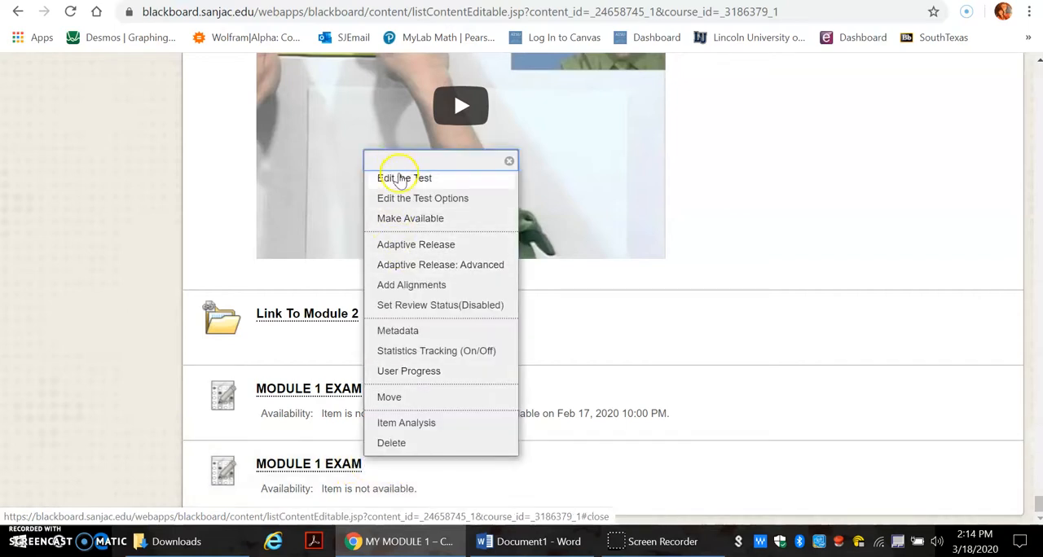
{"action": "left_click", "coordinate": [400, 180]}
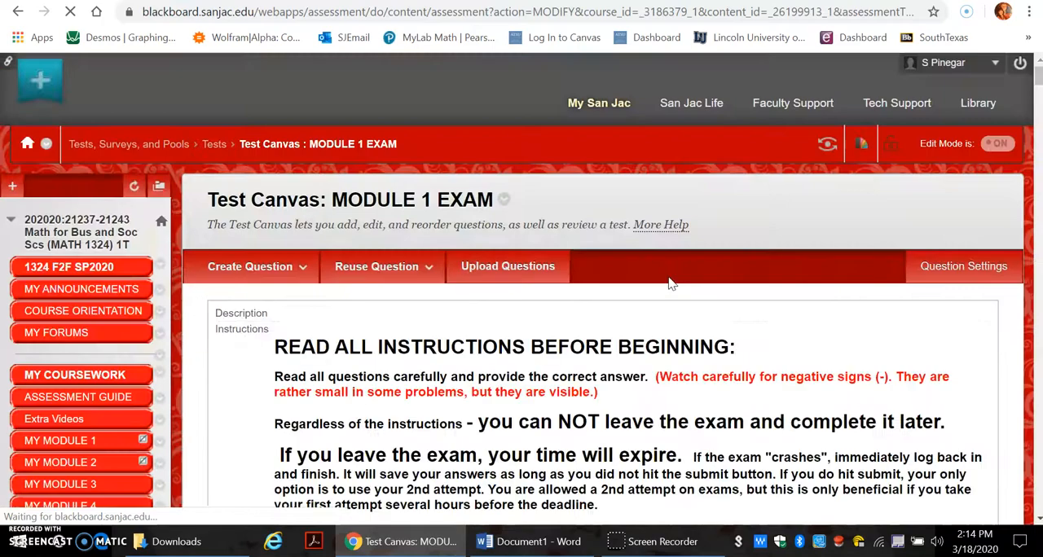
{"action": "left_click_drag", "start_coordinate": [1036, 77], "coordinate": [1028, 521]}
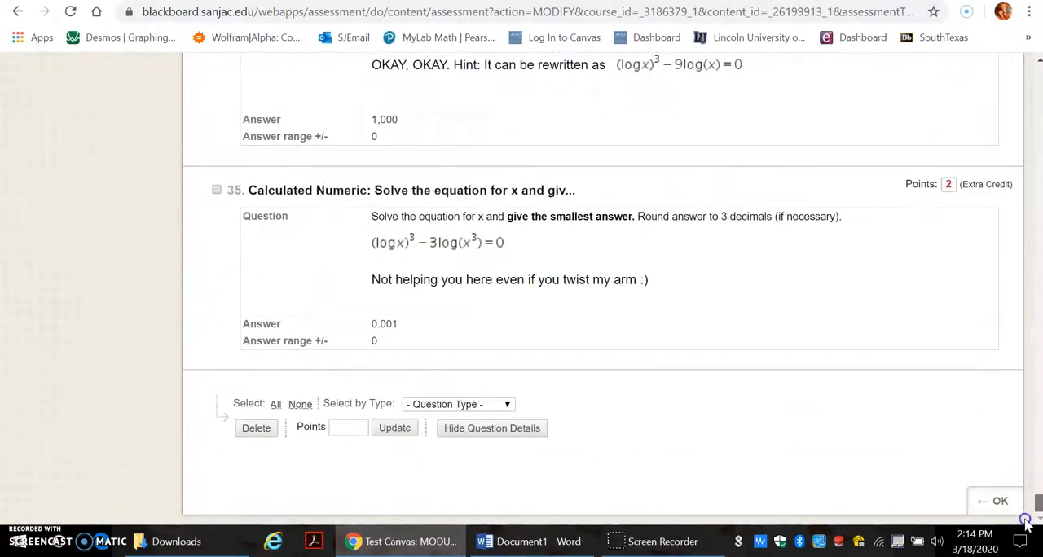
{"action": "left_click", "coordinate": [997, 500]}
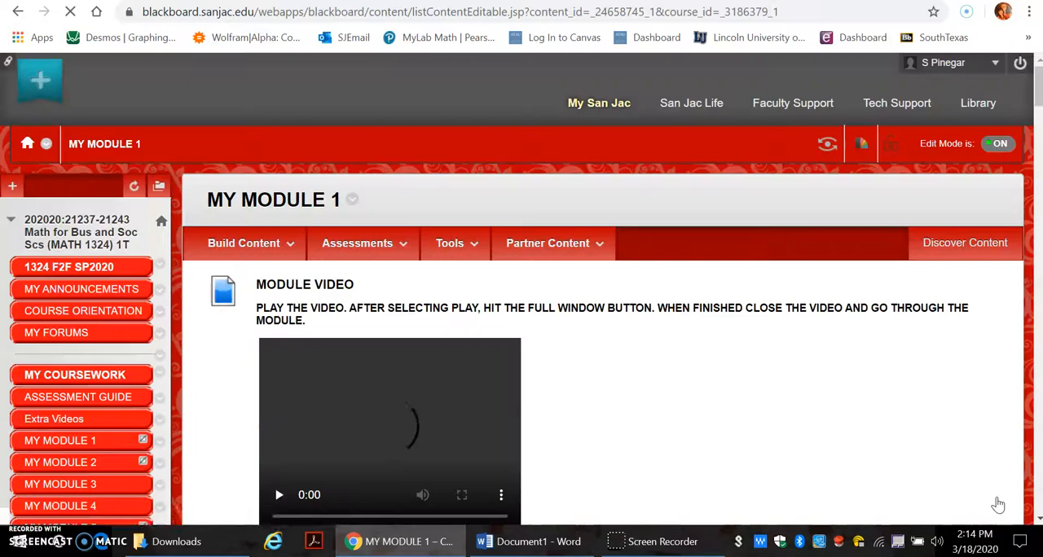
Step: Delete the unavailable duplicate MODULE 1 EXAM from MY MODULE 1 and check the remaining items at the end of the module
{"action": "left_click_drag", "start_coordinate": [1035, 82], "coordinate": [1032, 515]}
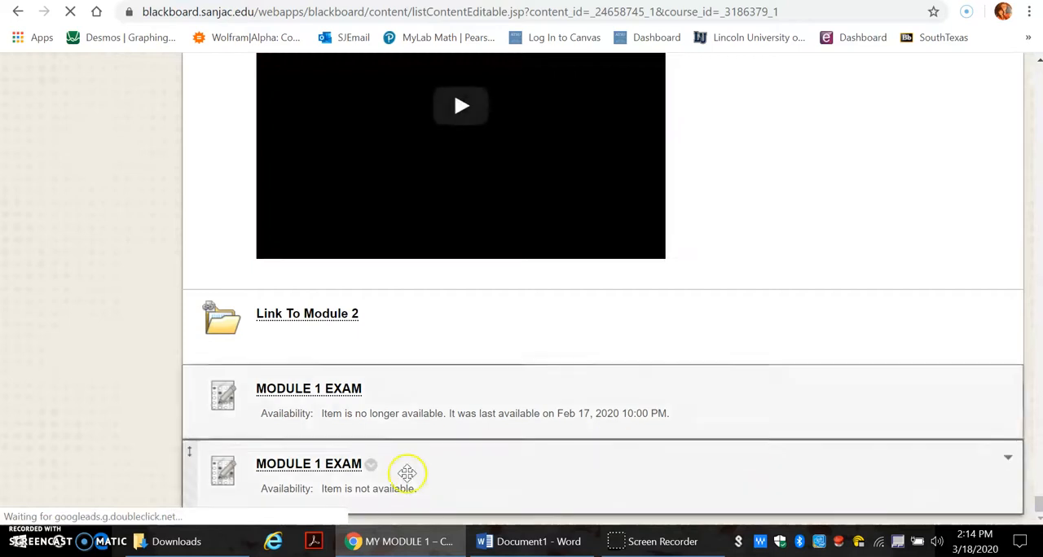
{"action": "left_click", "coordinate": [370, 467]}
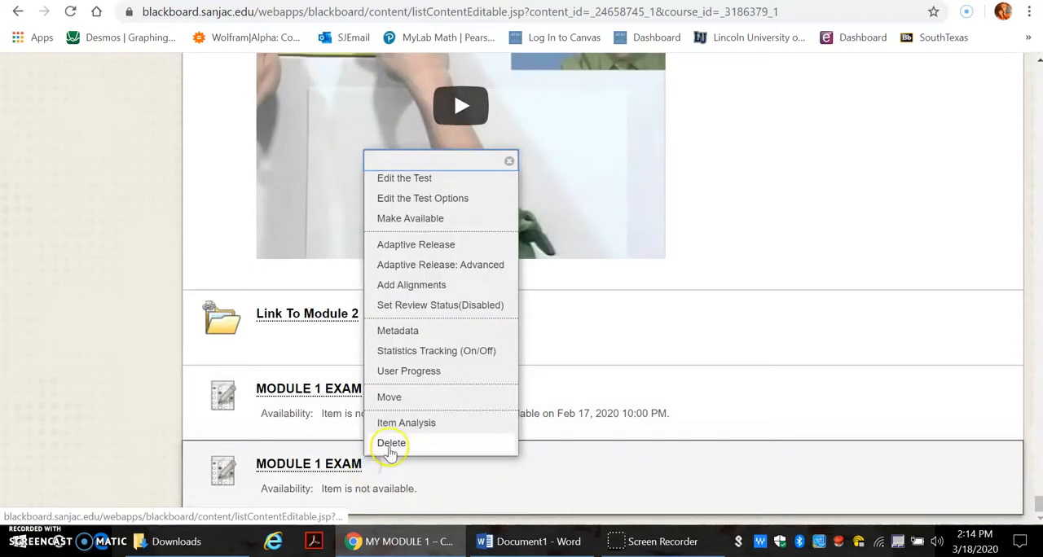
{"action": "left_click", "coordinate": [391, 442]}
{"action": "left_click", "coordinate": [600, 105]}
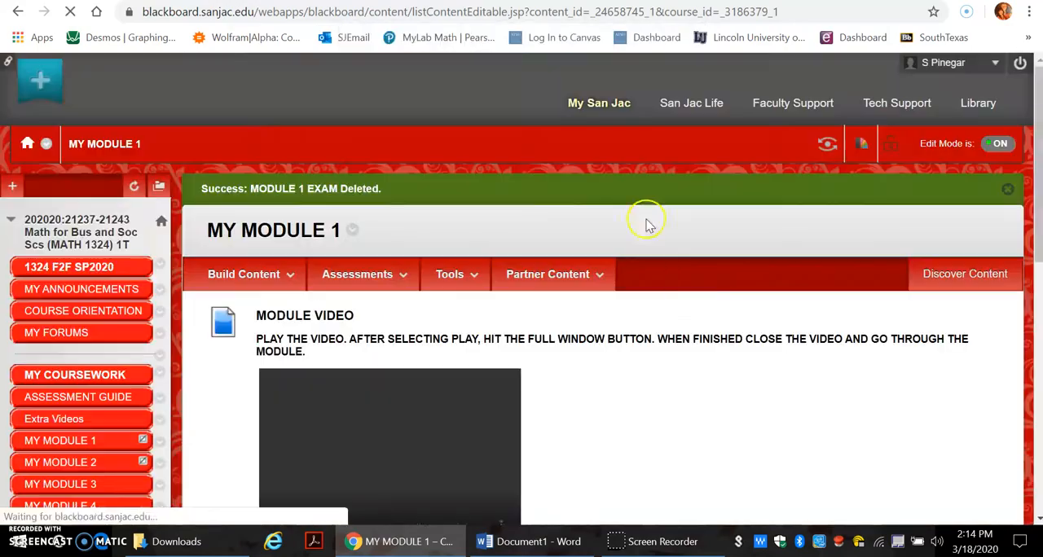
{"action": "left_click_drag", "start_coordinate": [1037, 77], "coordinate": [1032, 506]}
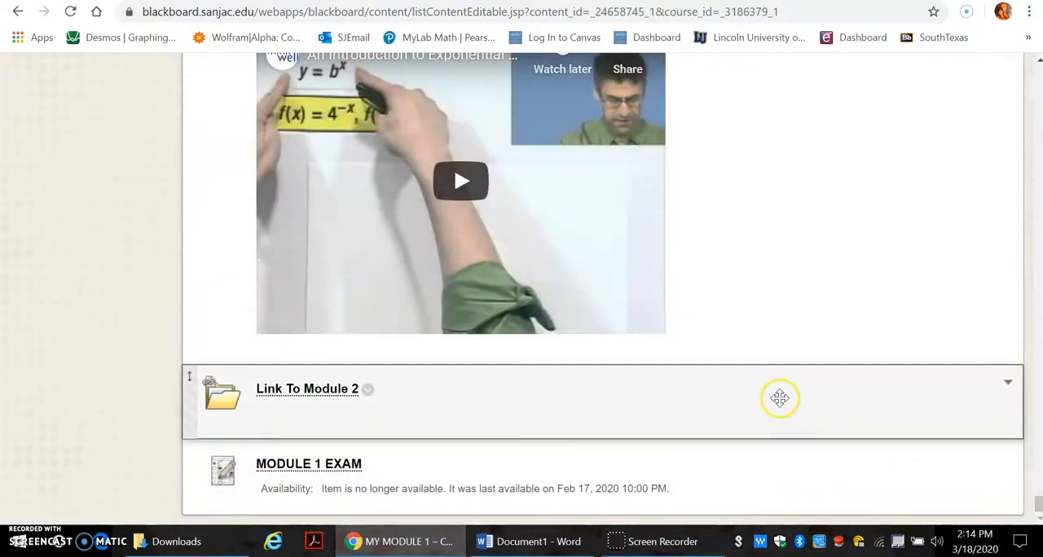
Step: Go to the course's tests list and examine the export options for Self-Check 1.1 Linear Equations on page 2
{"action": "left_click_drag", "start_coordinate": [1038, 502], "coordinate": [1013, 370]}
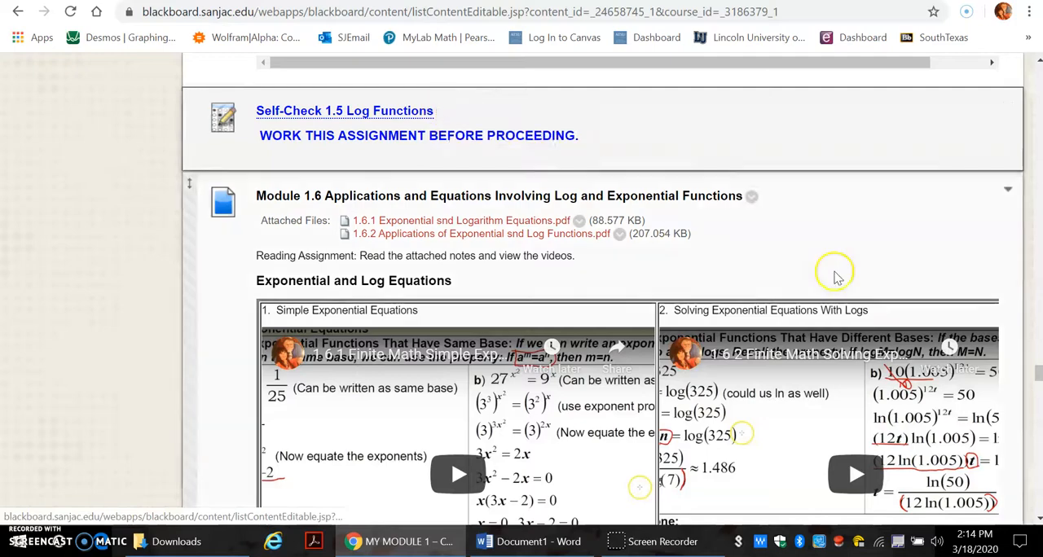
{"action": "left_click_drag", "start_coordinate": [1038, 373], "coordinate": [1031, 81]}
{"action": "scroll", "coordinate": [571, 244], "scroll_direction": "down", "scroll_amount": 10}
{"action": "scroll", "coordinate": [543, 131], "scroll_direction": "up", "scroll_amount": 1}
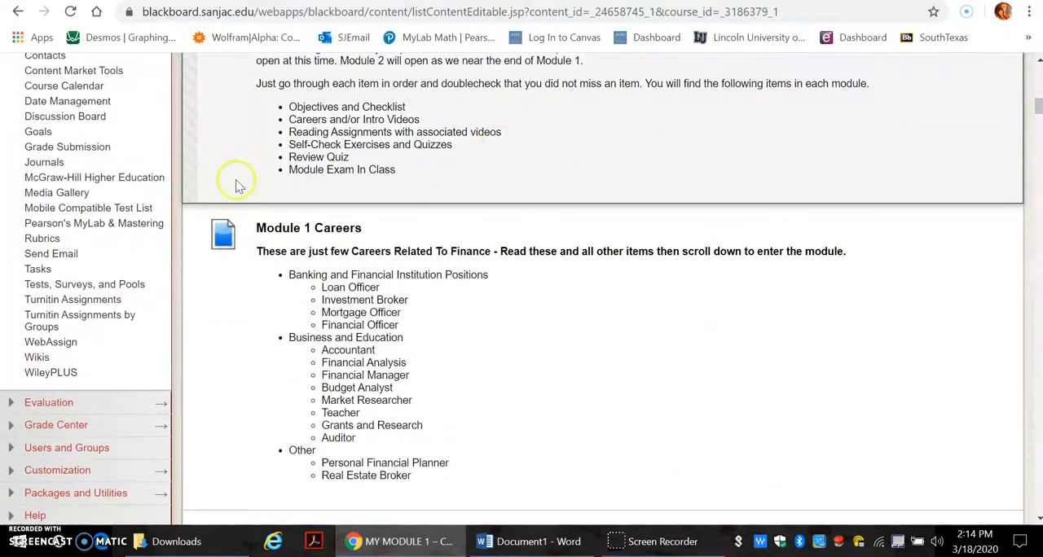
{"action": "left_click", "coordinate": [94, 287]}
{"action": "left_click", "coordinate": [221, 290]}
{"action": "left_click_drag", "start_coordinate": [1039, 163], "coordinate": [1038, 397]}
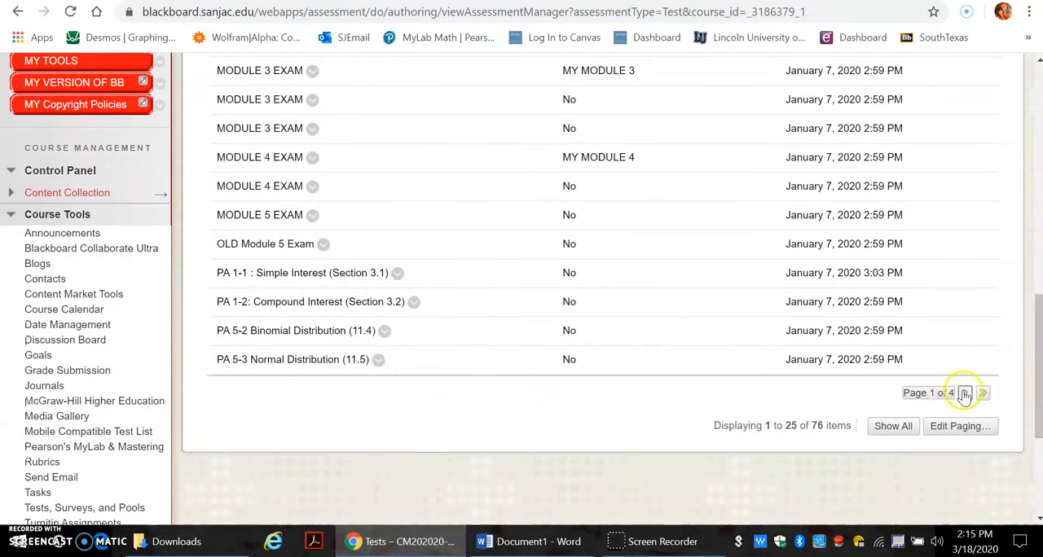
{"action": "left_click", "coordinate": [964, 392]}
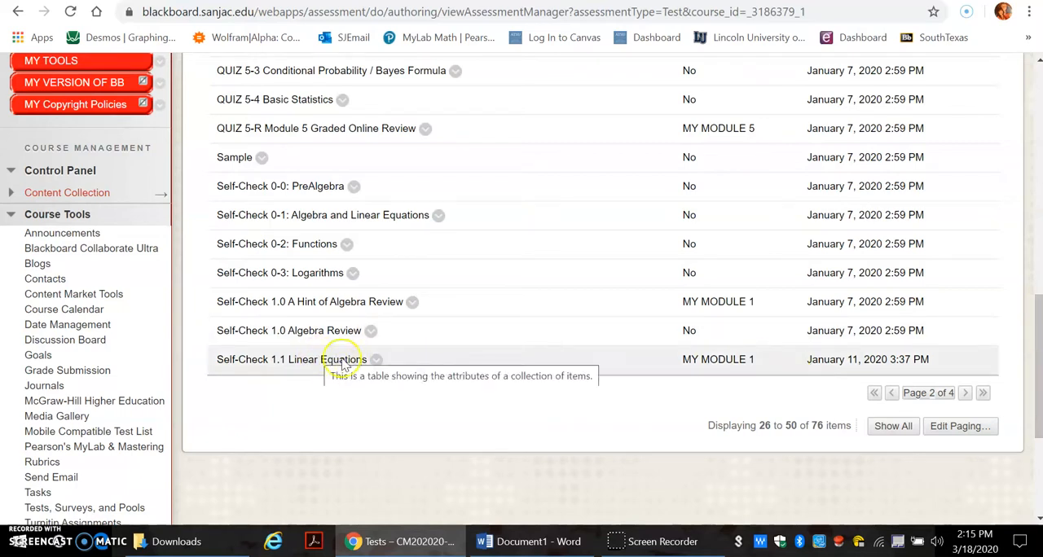
{"action": "left_click", "coordinate": [376, 360]}
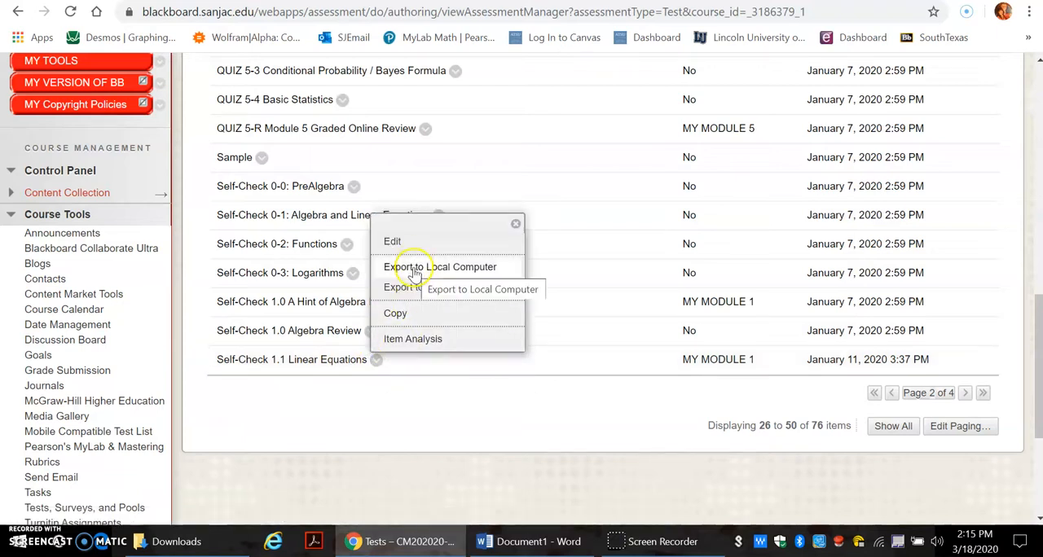
{"action": "left_click", "coordinate": [420, 406]}
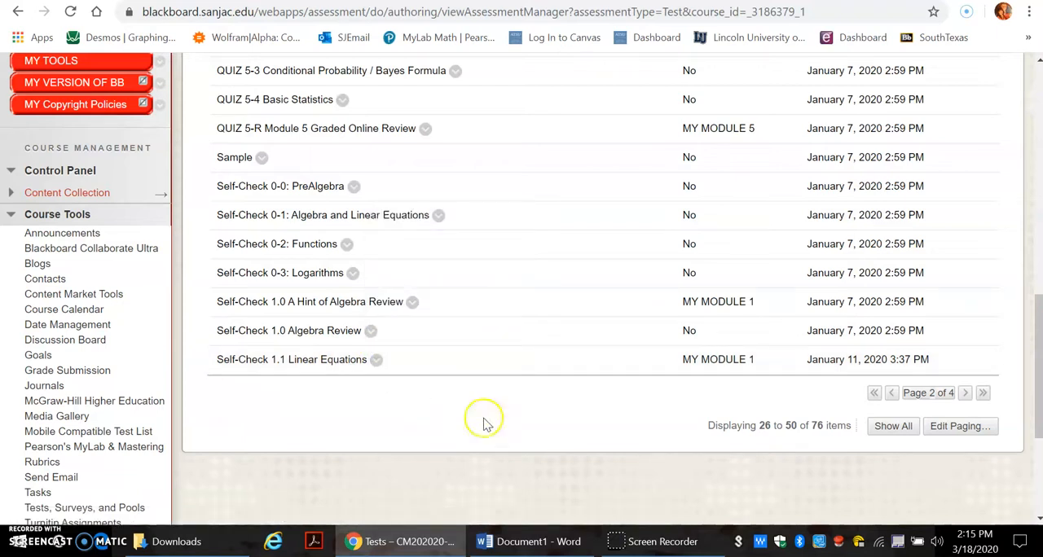
Step: Reopen the course's tests list from Tests, Surveys, and Pools and start a test import
{"action": "left_click_drag", "start_coordinate": [1038, 328], "coordinate": [1007, 331]}
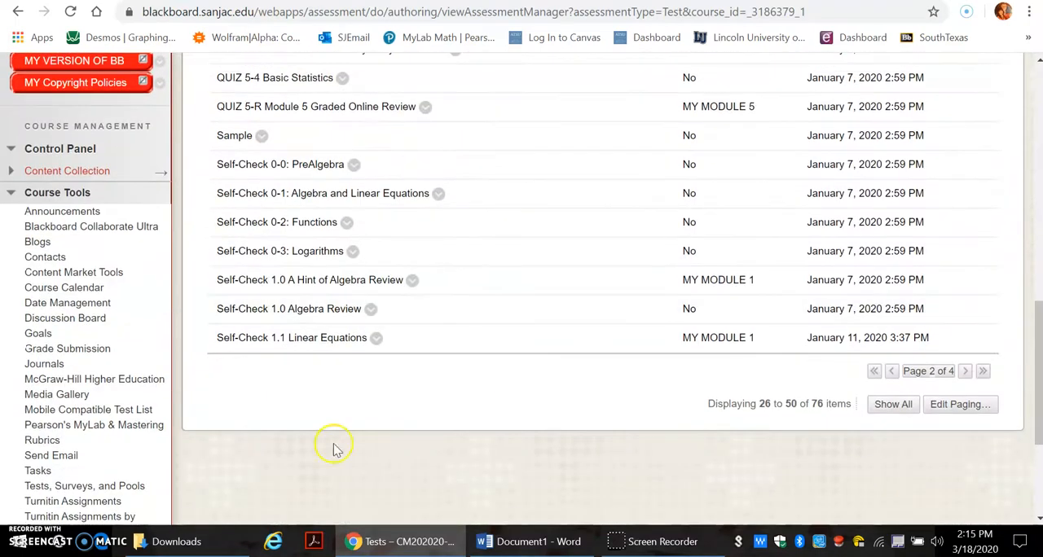
{"action": "left_click", "coordinate": [59, 487]}
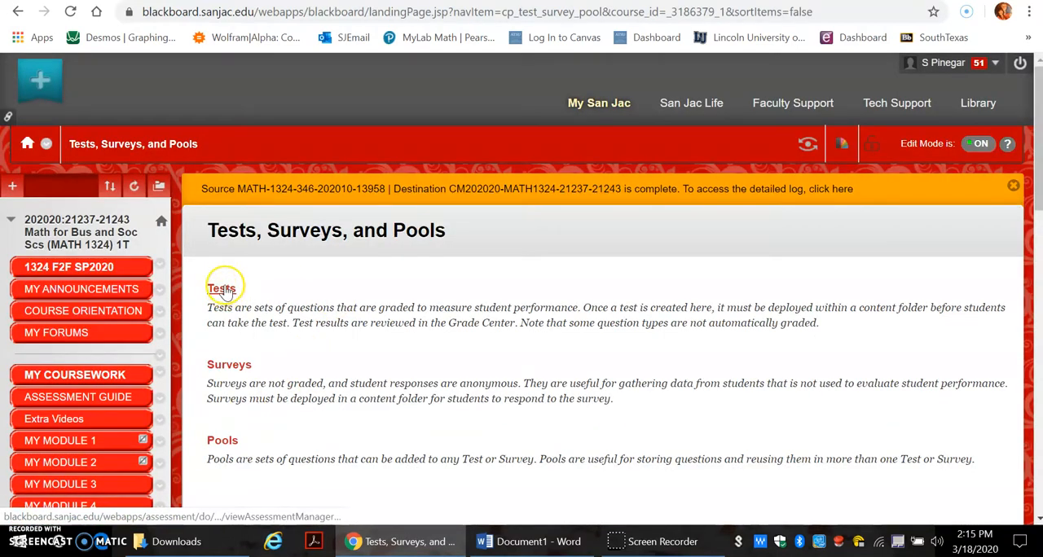
{"action": "left_click", "coordinate": [221, 290]}
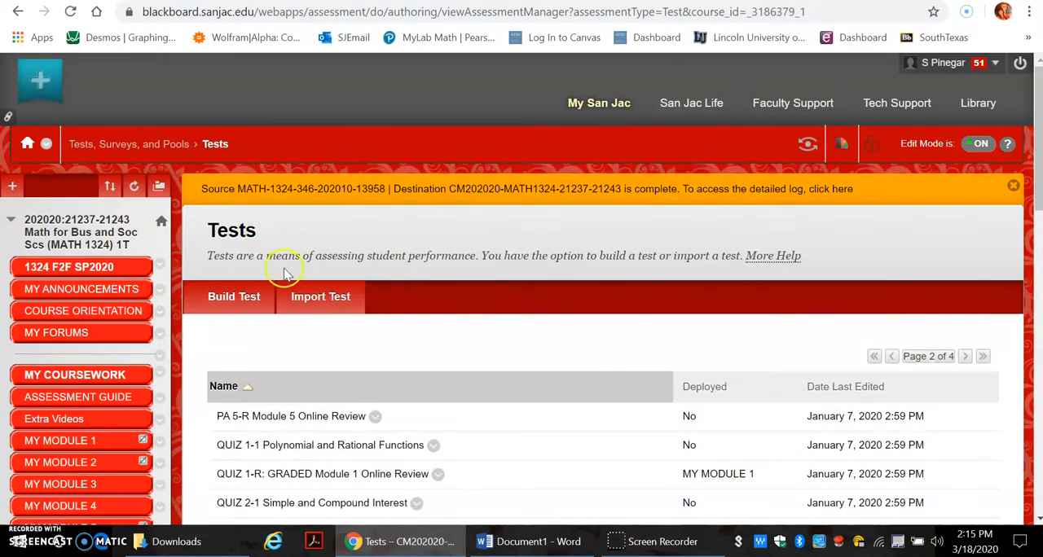
{"action": "left_click", "coordinate": [306, 297]}
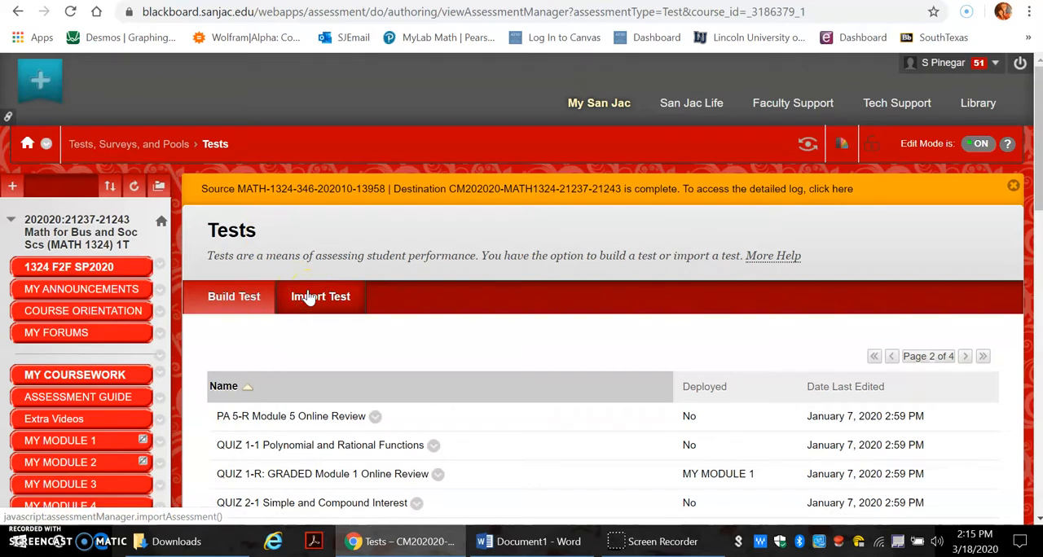